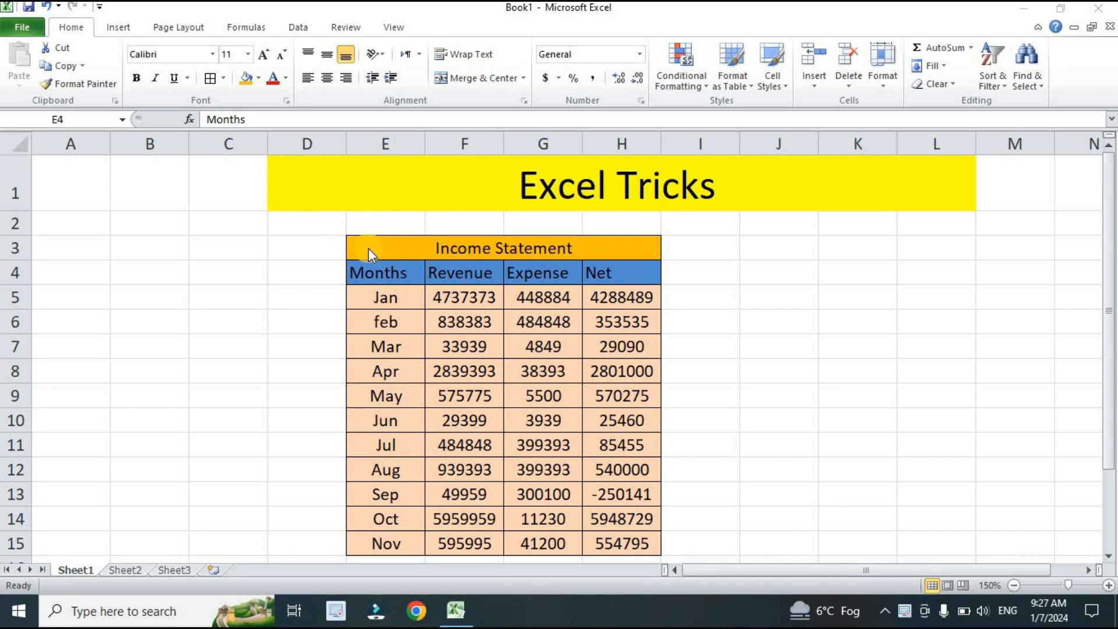
Step: Copy the blank range A1:M16 on Sheet2 and paste it as links into Sheet3 starting at cell A1
{"action": "left_click", "coordinate": [128, 569]}
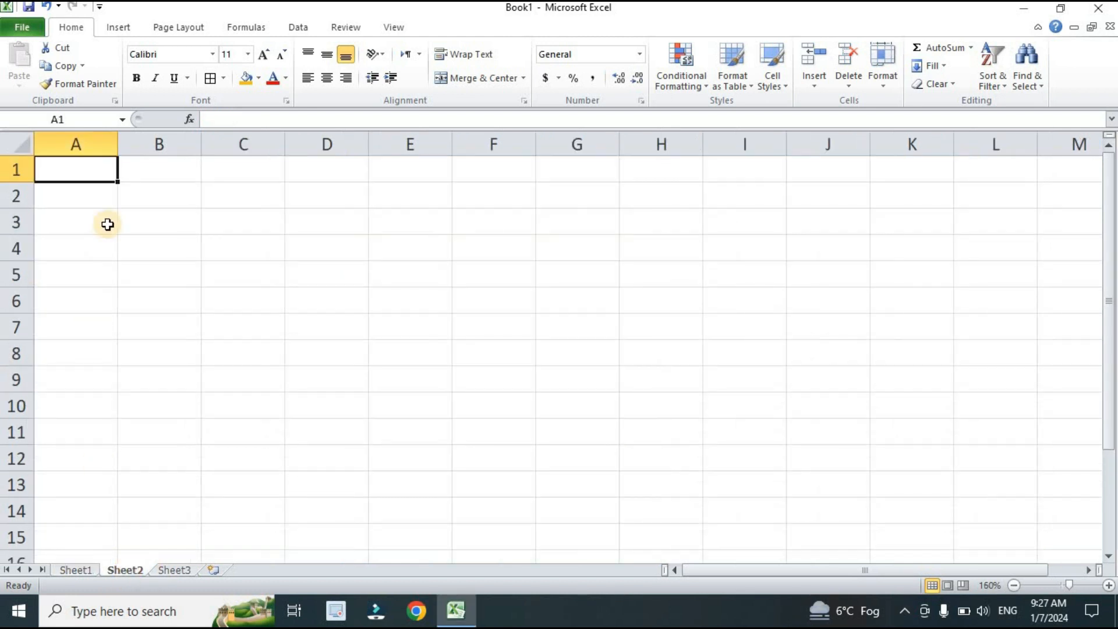
{"action": "left_click_drag", "start_coordinate": [99, 167], "coordinate": [1070, 556]}
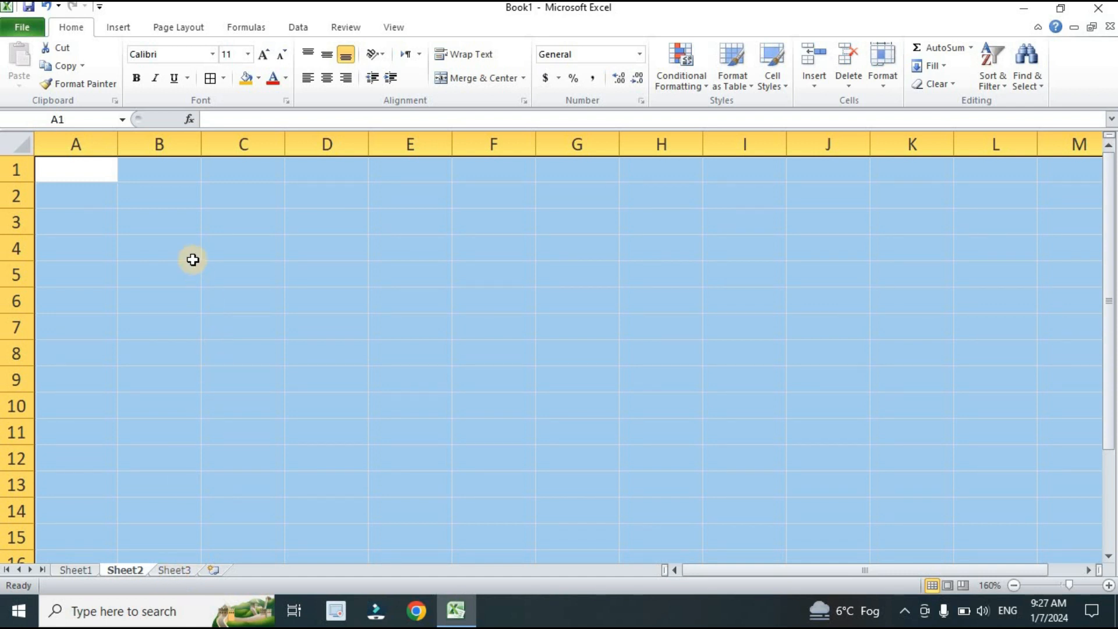
{"action": "key", "text": "ctrl+c"}
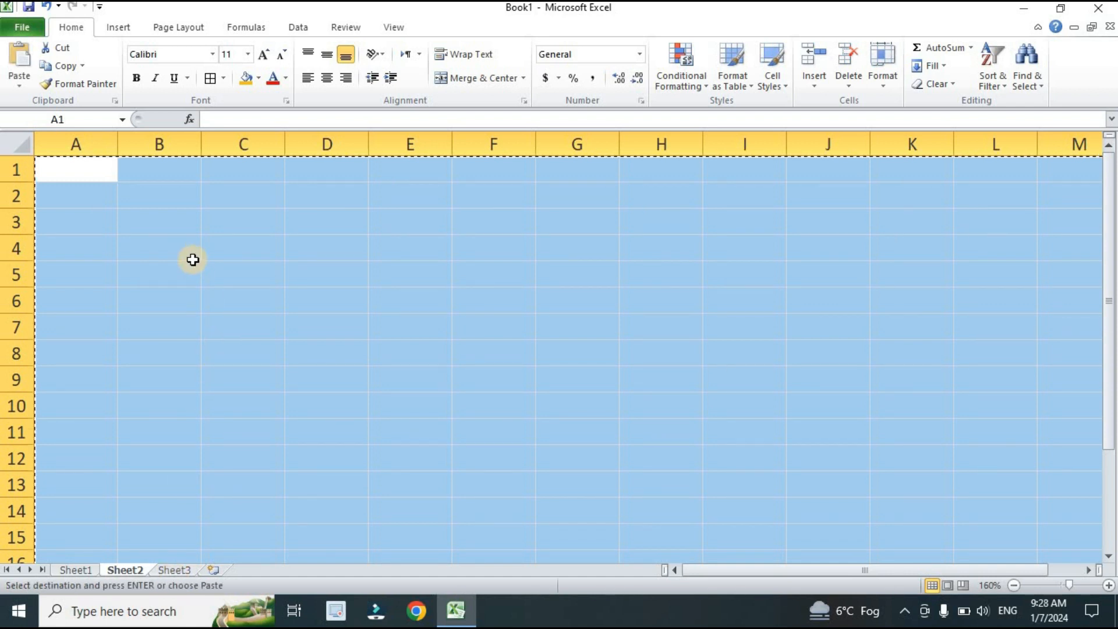
{"action": "left_click", "coordinate": [175, 570]}
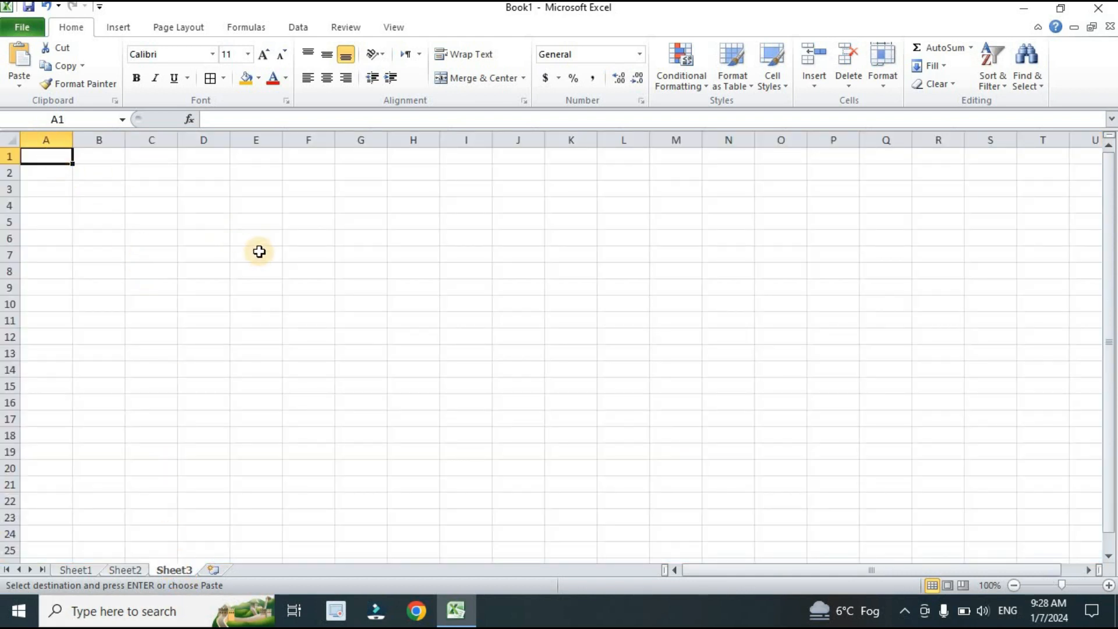
{"action": "left_click", "coordinate": [18, 84]}
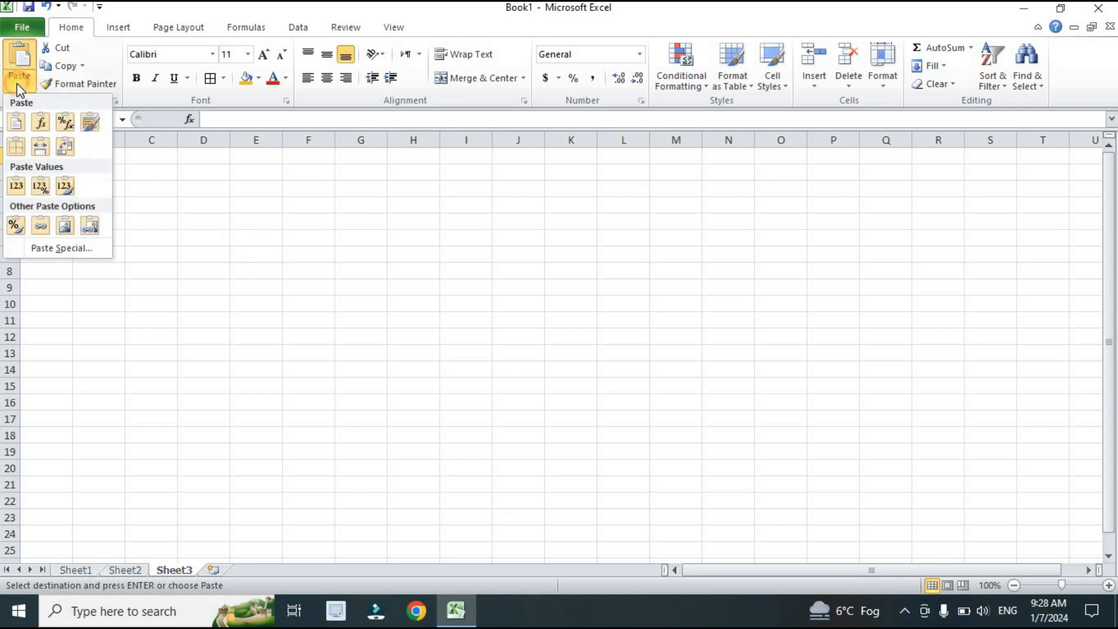
{"action": "left_click", "coordinate": [61, 248]}
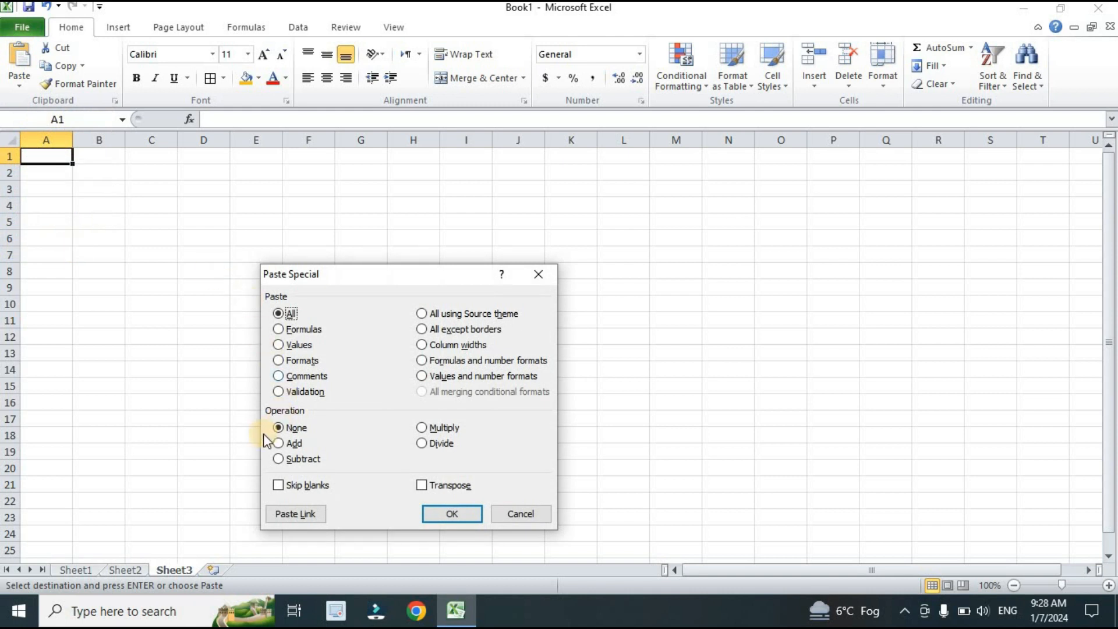
{"action": "left_click", "coordinate": [295, 513]}
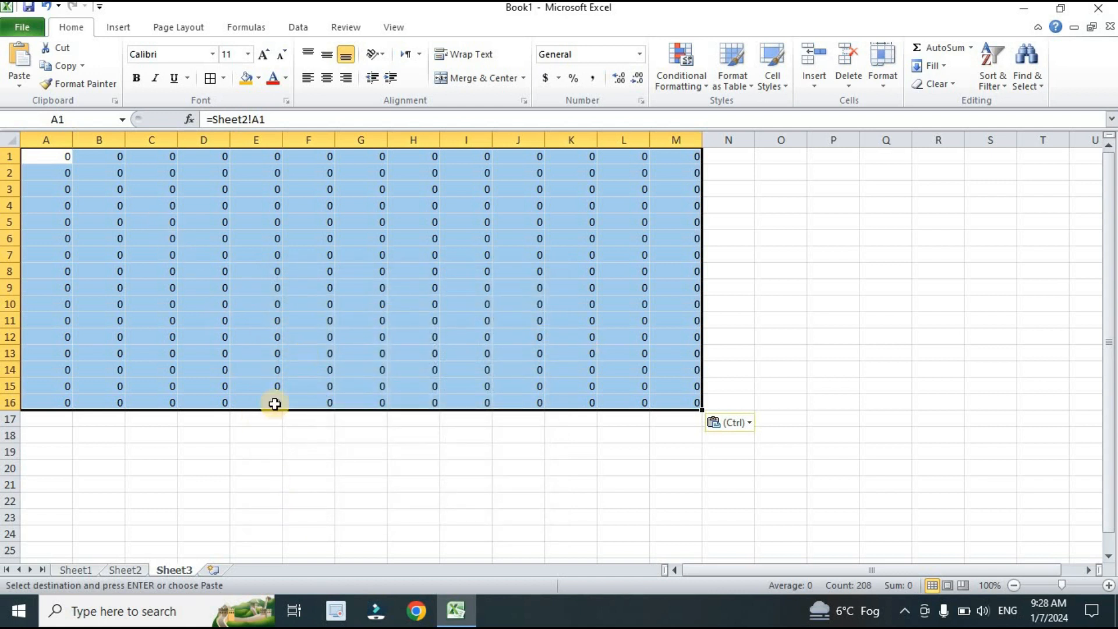
Step: Enter "elite academy hafizabad" in cell C2 of Sheet2 and autofit column C to the text
{"action": "left_click", "coordinate": [127, 570]}
{"action": "left_click", "coordinate": [243, 194]}
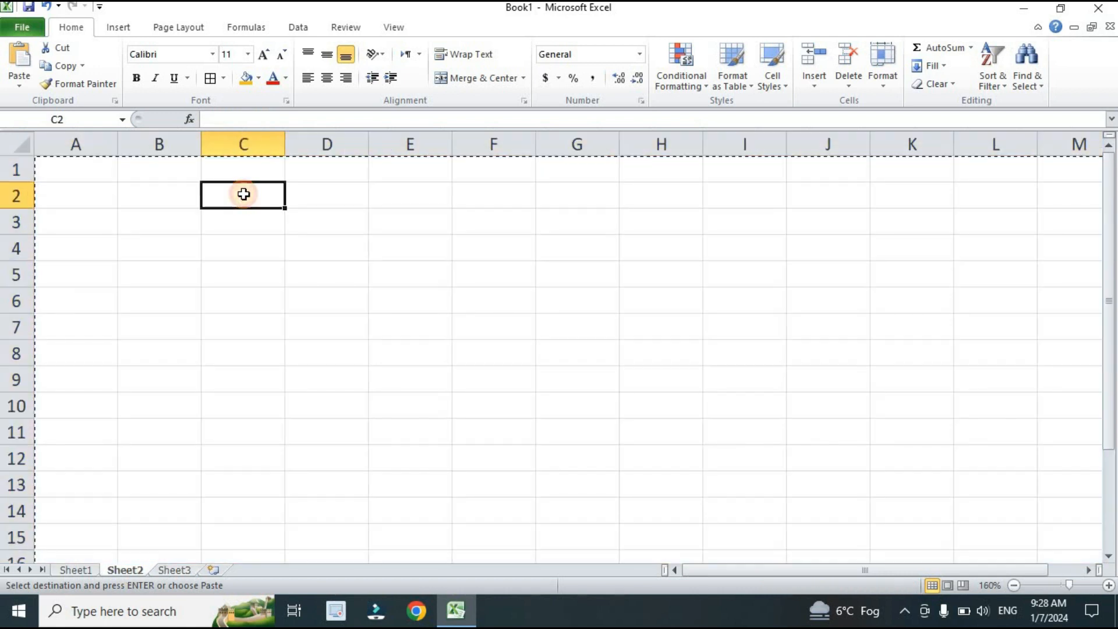
{"action": "type", "text": "elite"}
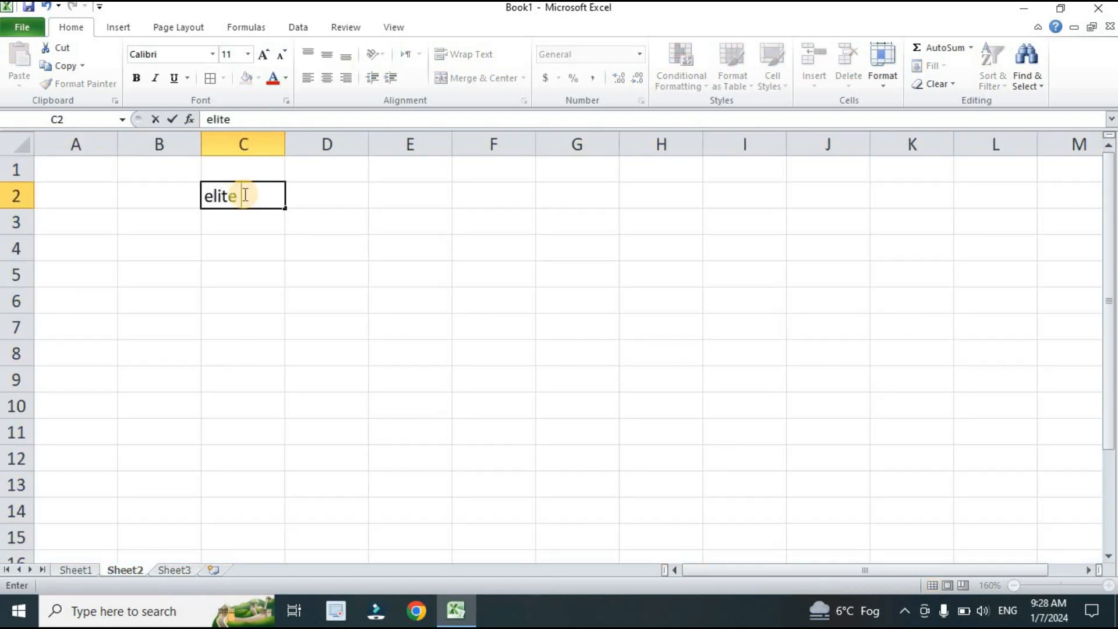
{"action": "type", "text": " academy hafizabad"}
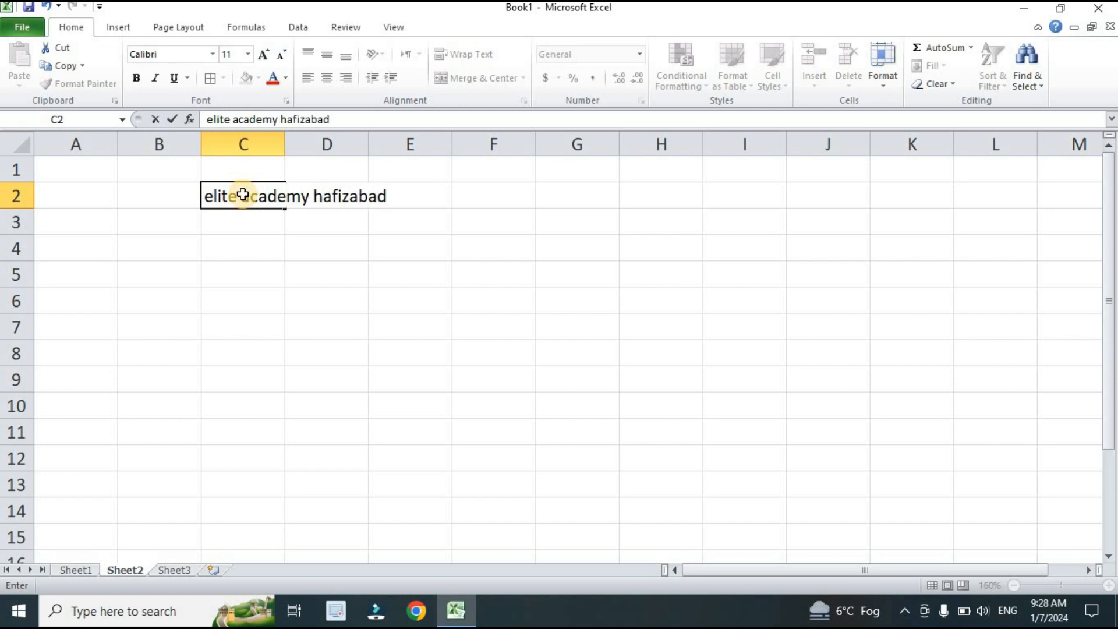
{"action": "key", "text": "Return"}
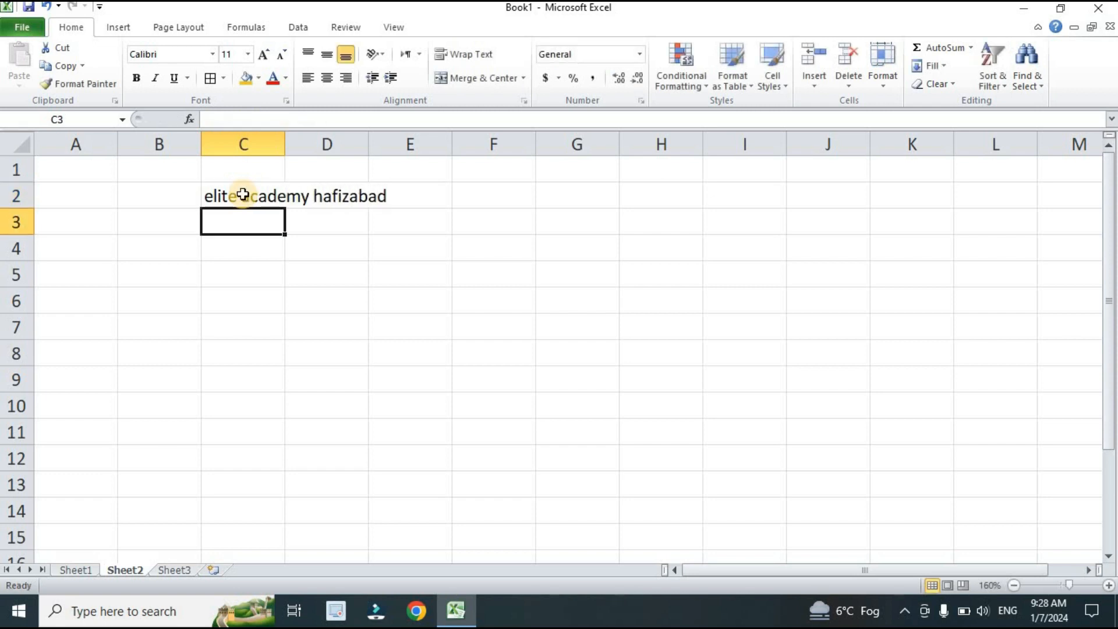
{"action": "double_click", "coordinate": [285, 143]}
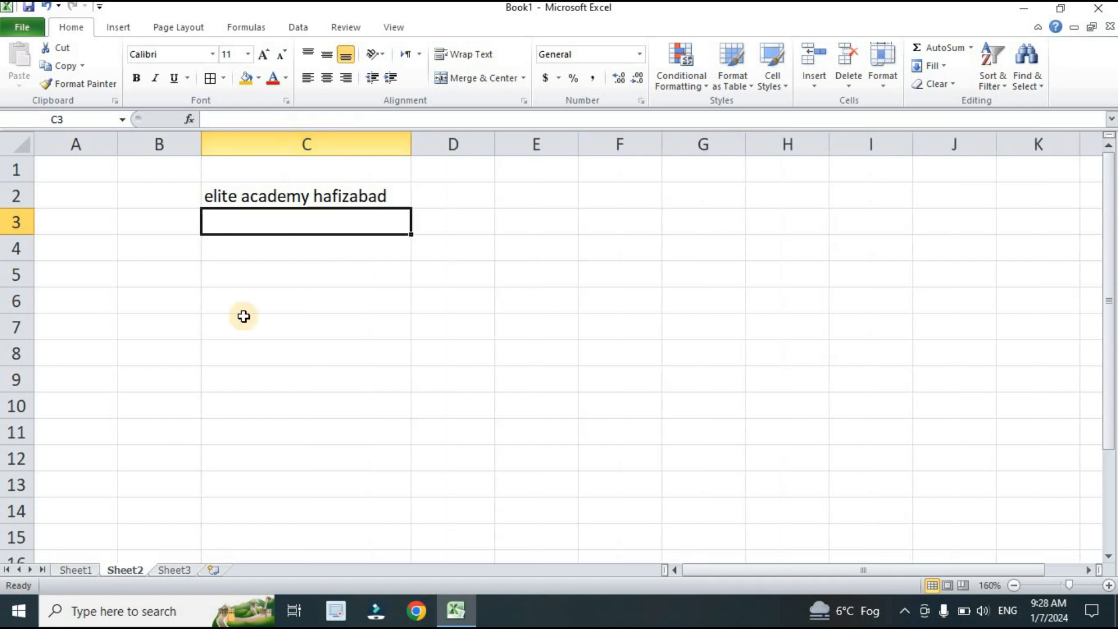
Step: Enlarge the linked text in cell C2 of Sheet3 to 18 pt and autofit column C to it
{"action": "left_click", "coordinate": [175, 570]}
{"action": "left_click", "coordinate": [157, 172]}
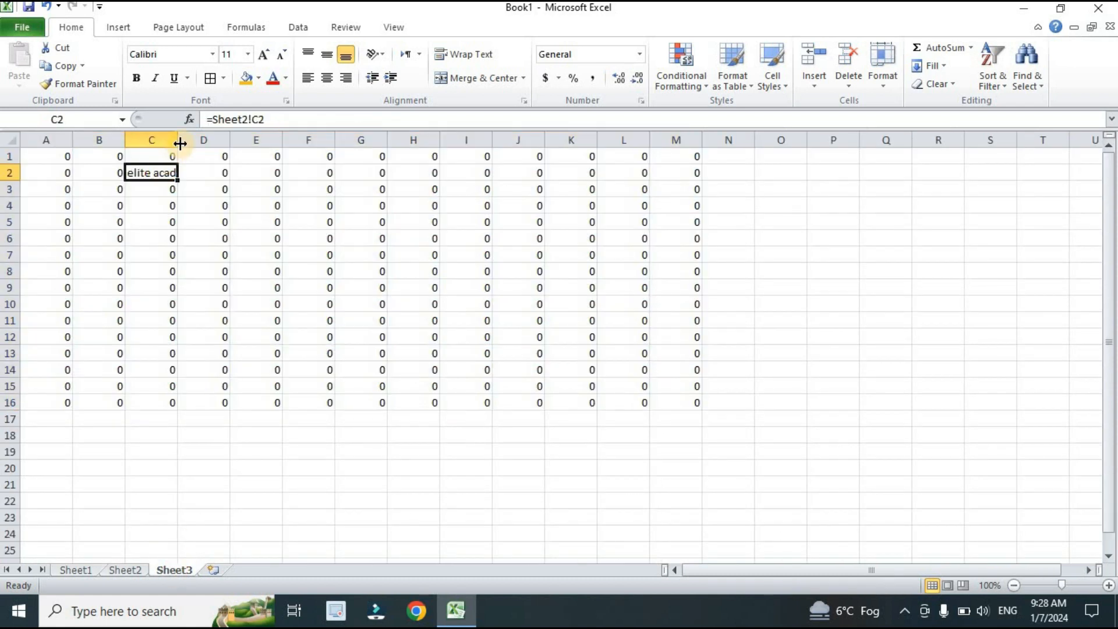
{"action": "double_click", "coordinate": [176, 140]}
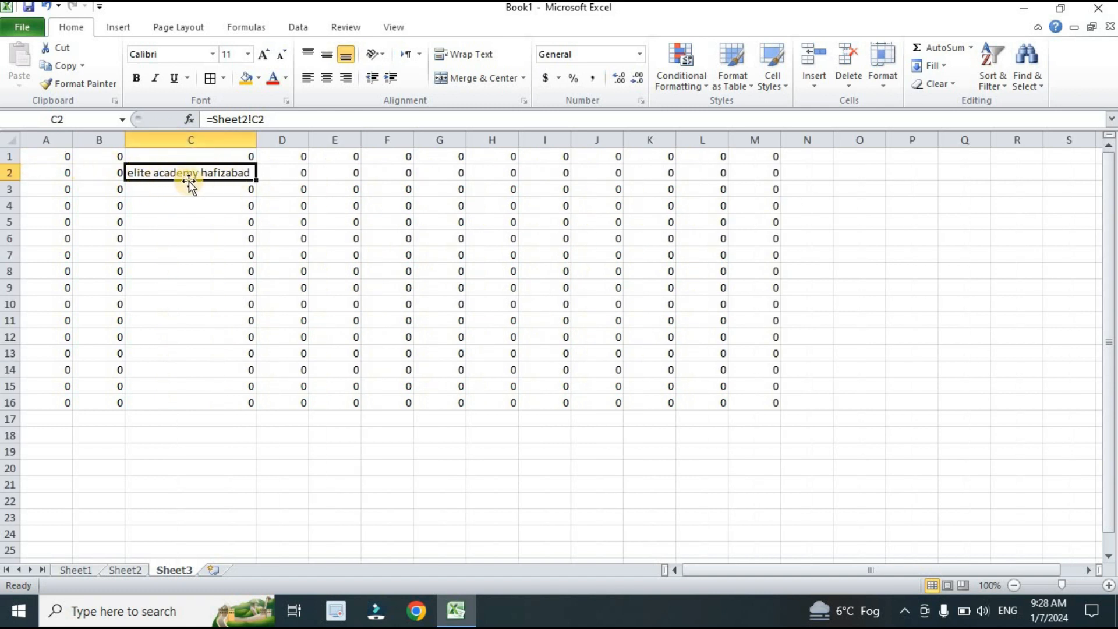
{"action": "left_click", "coordinate": [264, 55]}
{"action": "left_click", "coordinate": [264, 55]}
{"action": "left_click", "coordinate": [264, 56]}
{"action": "left_click", "coordinate": [264, 56]}
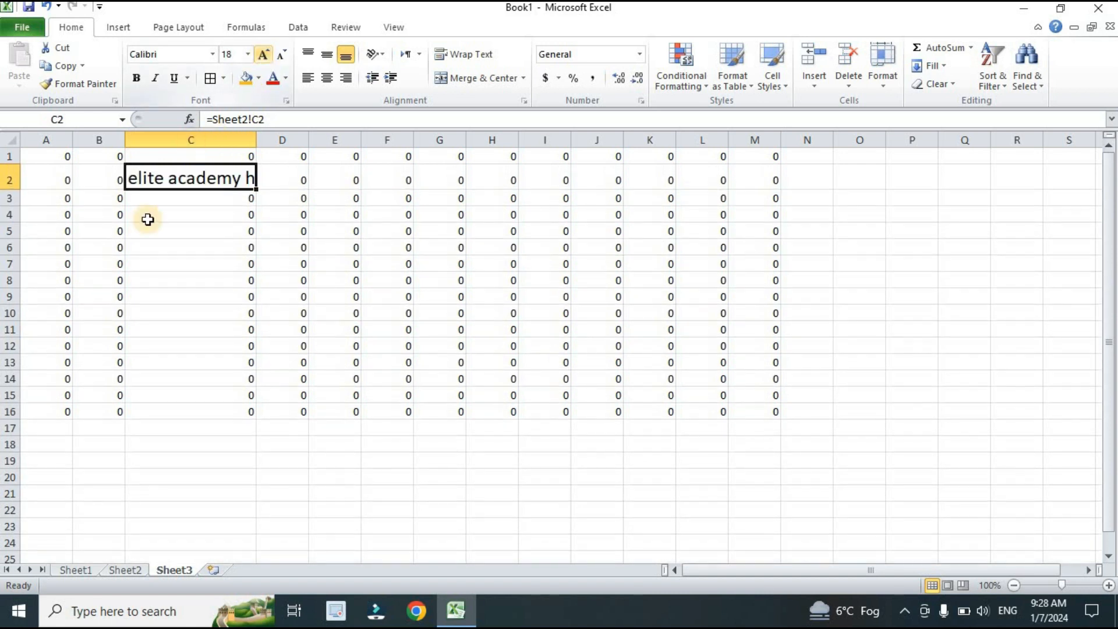
{"action": "double_click", "coordinate": [255, 135]}
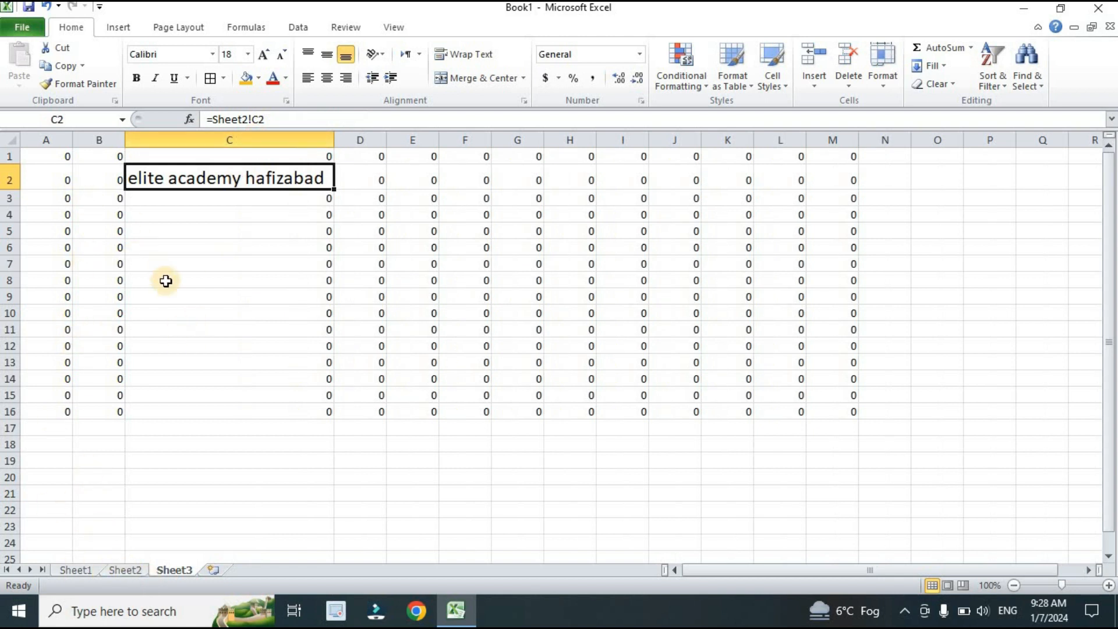
Step: Enter the label "Net profit/loss" in cell E34 of Sheet2 and autofit column E
{"action": "left_click", "coordinate": [116, 572]}
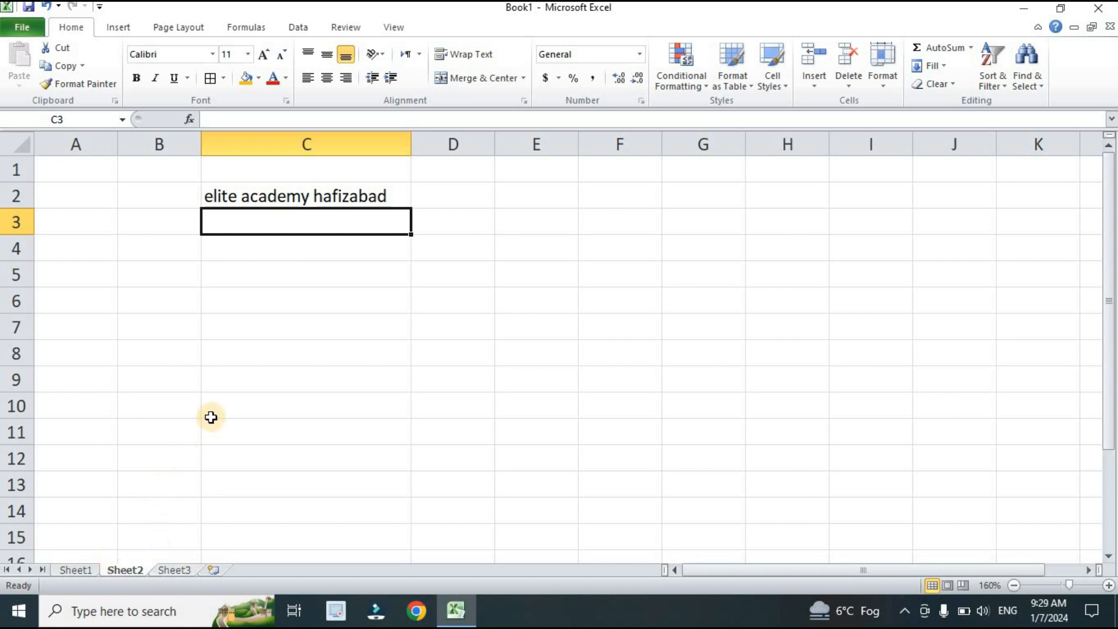
{"action": "scroll", "coordinate": [210, 417], "scroll_direction": "down", "scroll_amount": 8}
{"action": "scroll", "coordinate": [210, 431], "scroll_direction": "down", "scroll_amount": 2}
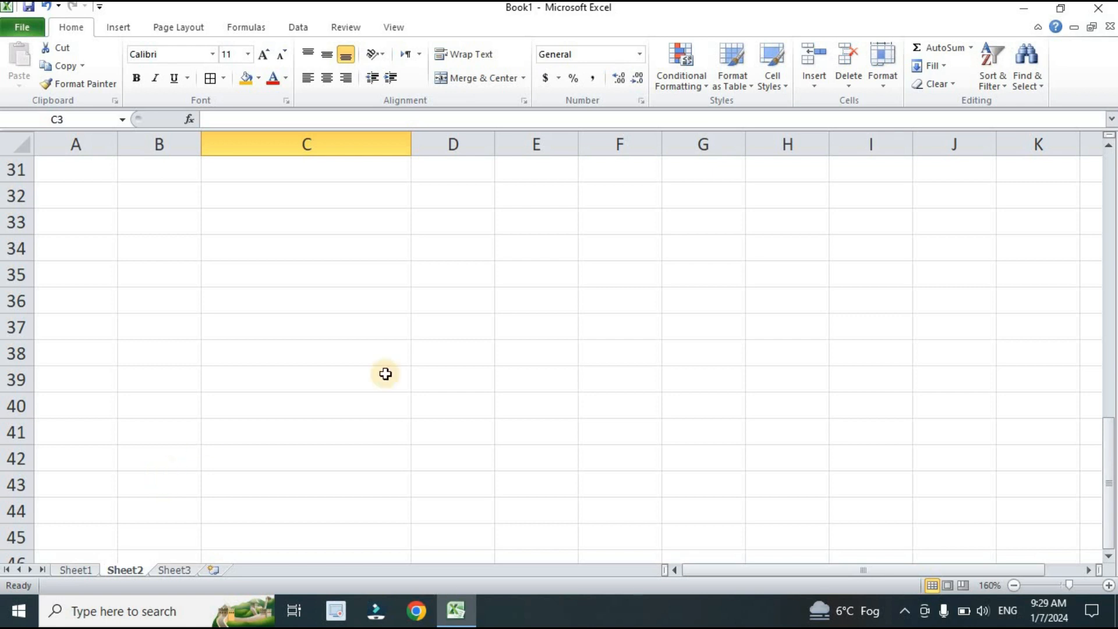
{"action": "left_click_drag", "start_coordinate": [508, 276], "coordinate": [501, 441]}
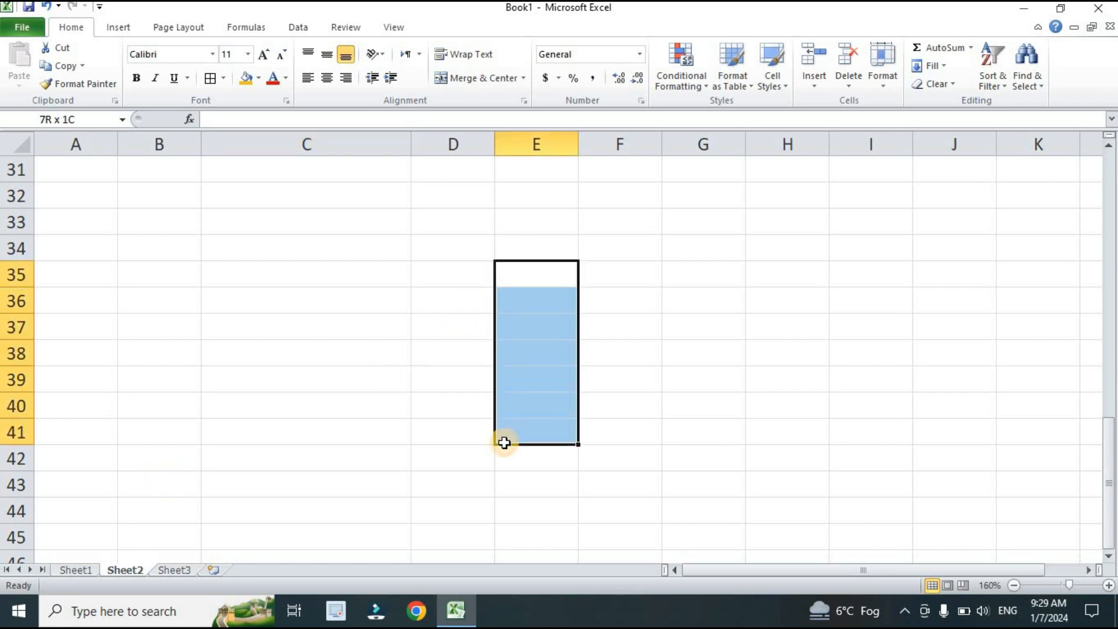
{"action": "left_click", "coordinate": [518, 252]}
{"action": "type", "text": "Ne"}
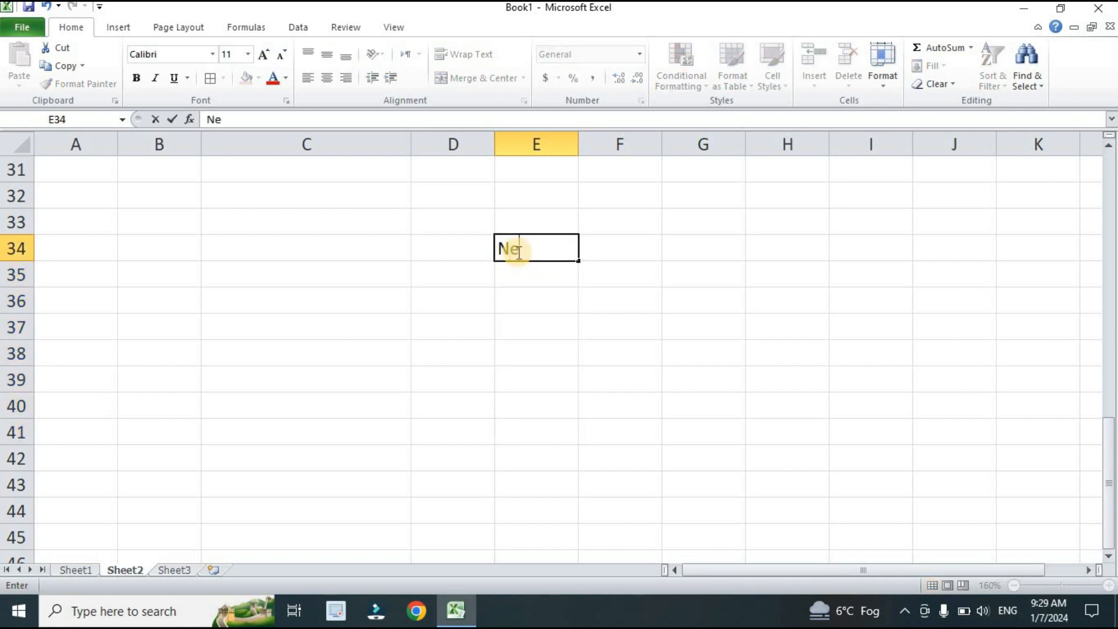
{"action": "type", "text": "t profit/loss"}
{"action": "key", "text": "Return"}
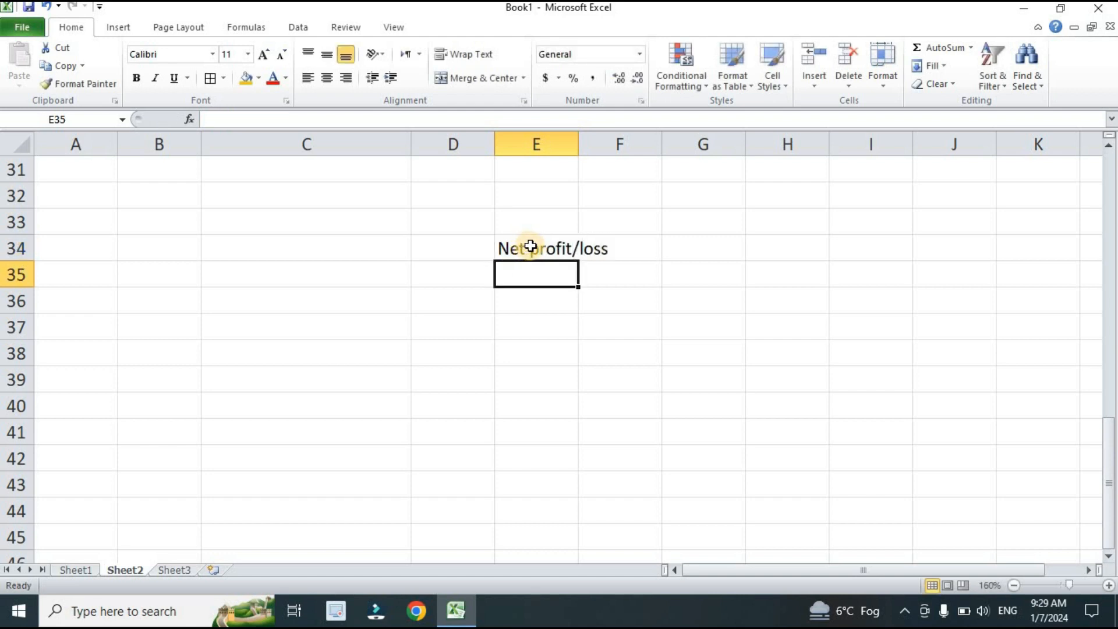
{"action": "left_click", "coordinate": [529, 246]}
{"action": "double_click", "coordinate": [578, 139]}
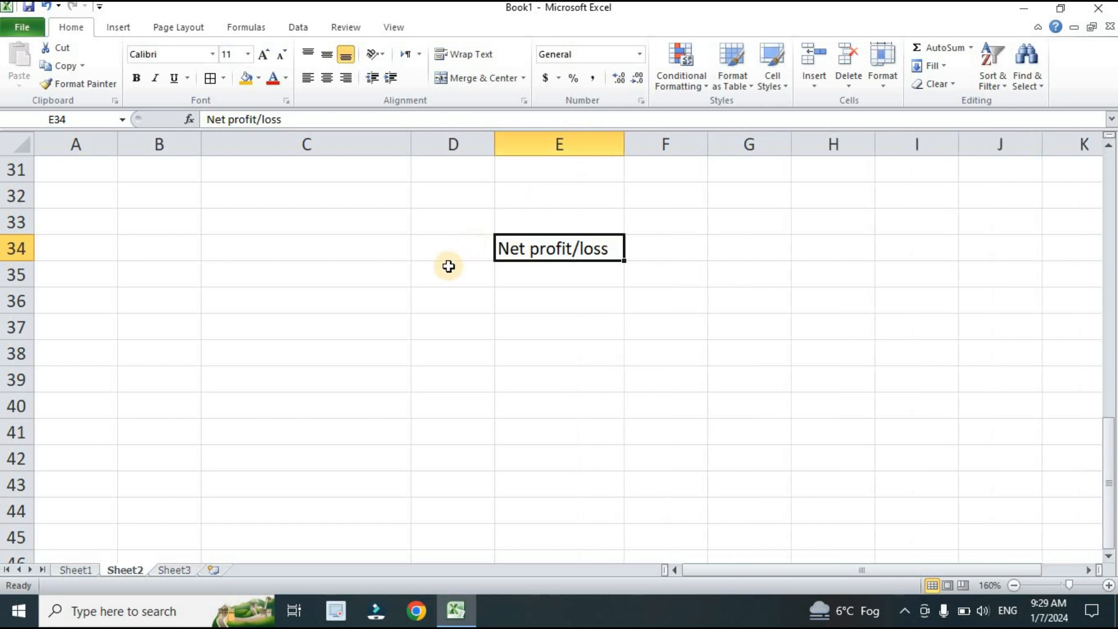
Step: Link cell E35 of Sheet2 to January's net value with the formula =Sheet1!H5 and review the formula
{"action": "left_click", "coordinate": [448, 266]}
{"action": "left_click", "coordinate": [539, 270]}
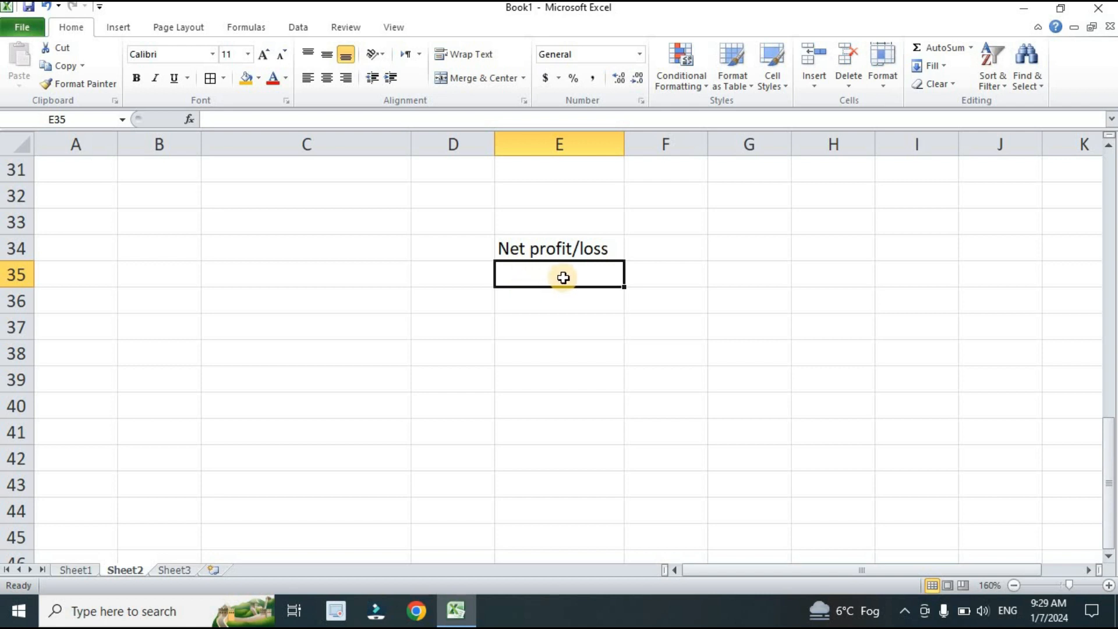
{"action": "type", "text": "="}
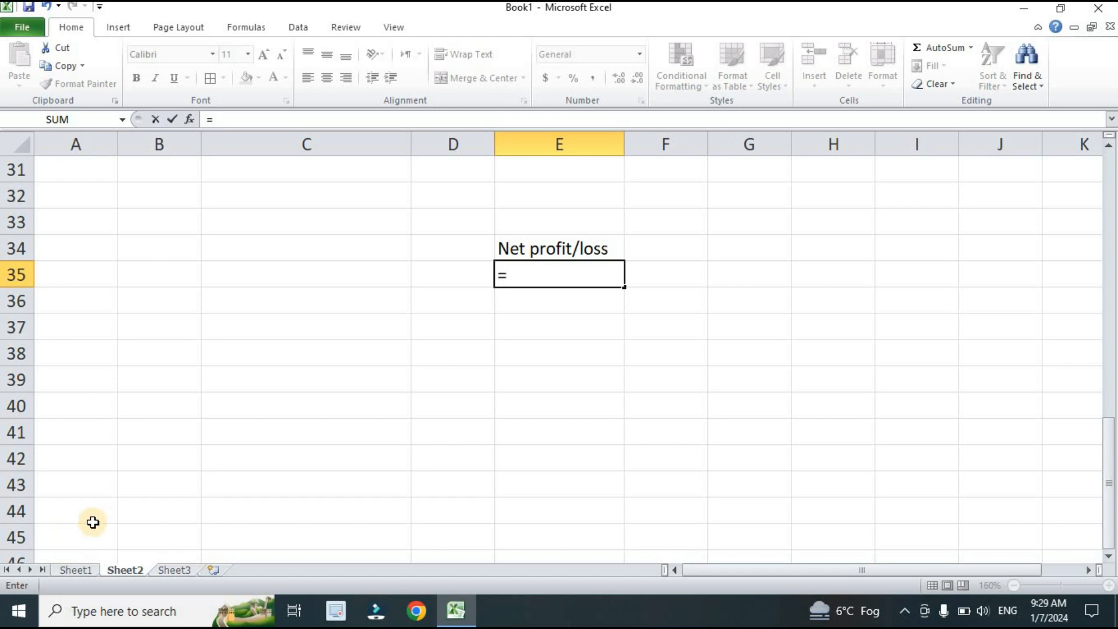
{"action": "left_click", "coordinate": [76, 570]}
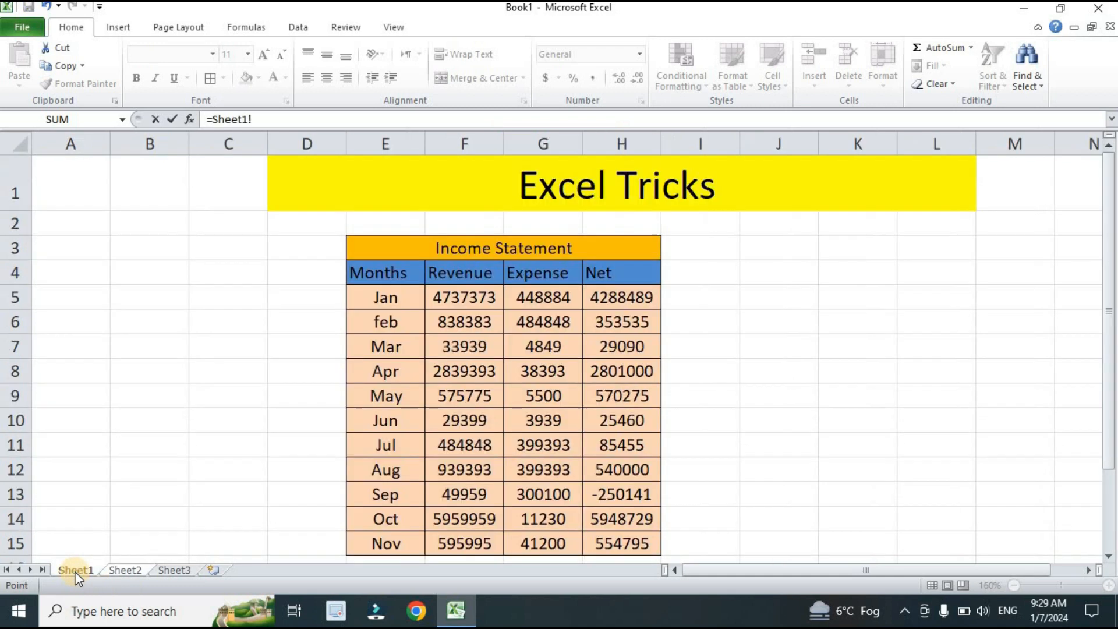
{"action": "left_click", "coordinate": [611, 300]}
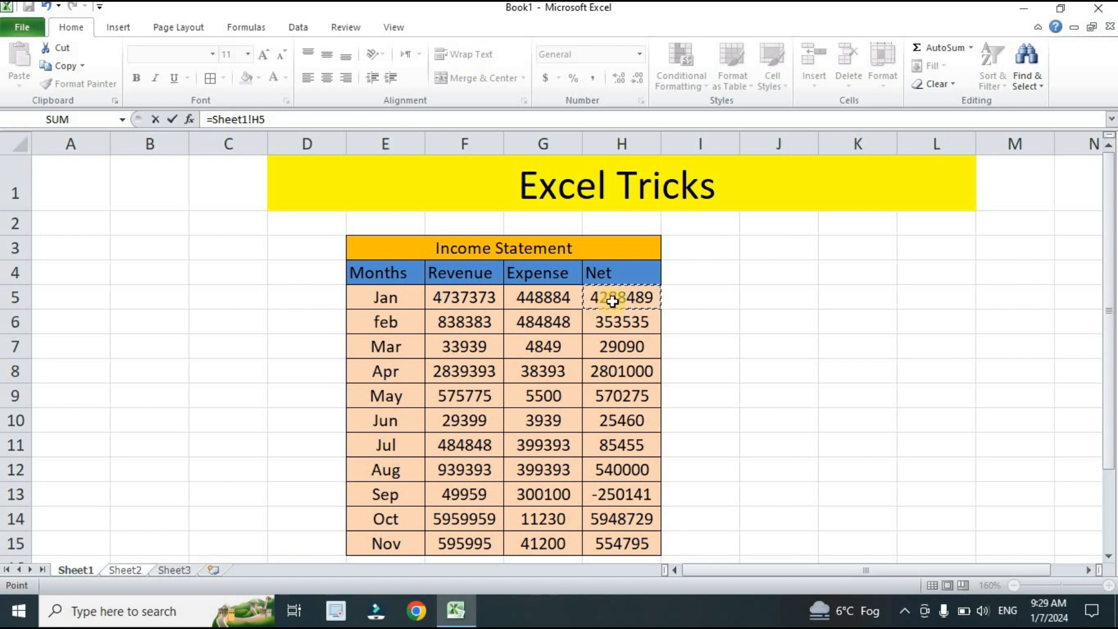
{"action": "key", "text": "Return"}
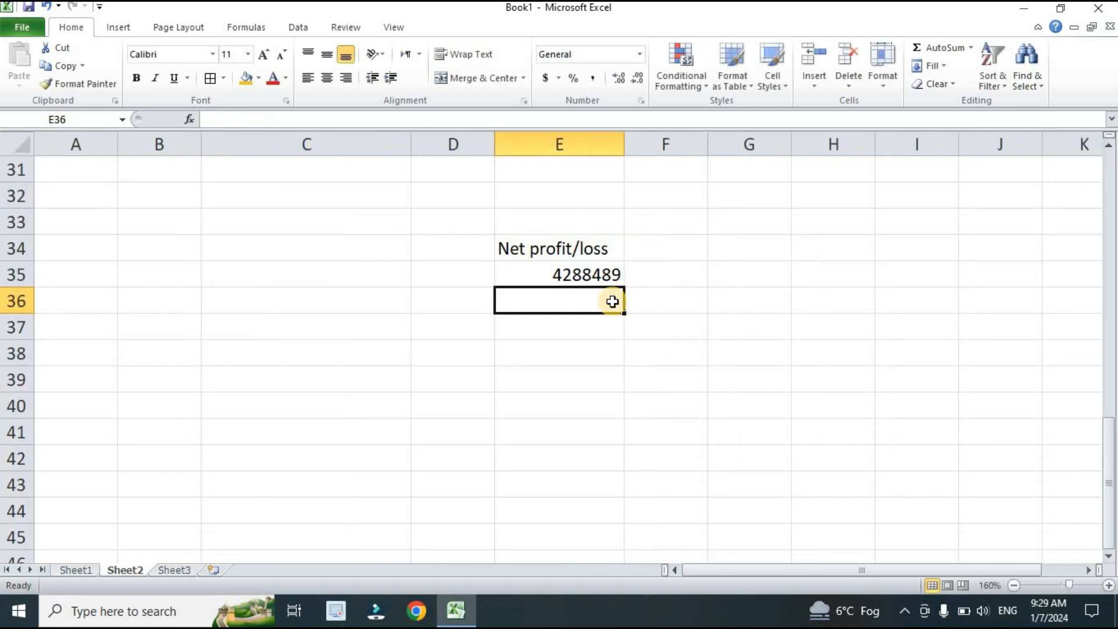
{"action": "left_click", "coordinate": [540, 267]}
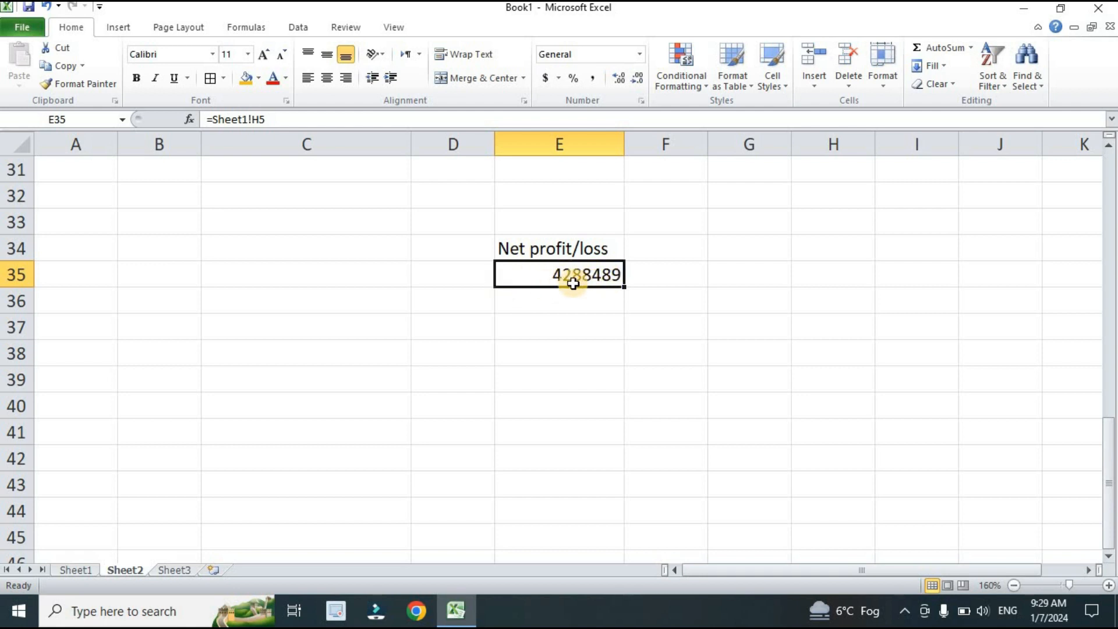
Step: Change January's revenue in cell F5 of Sheet1 to 737373 and check the linked net value on Sheet2
{"action": "left_click", "coordinate": [78, 569]}
{"action": "left_click", "coordinate": [446, 300]}
{"action": "double_click", "coordinate": [446, 301]}
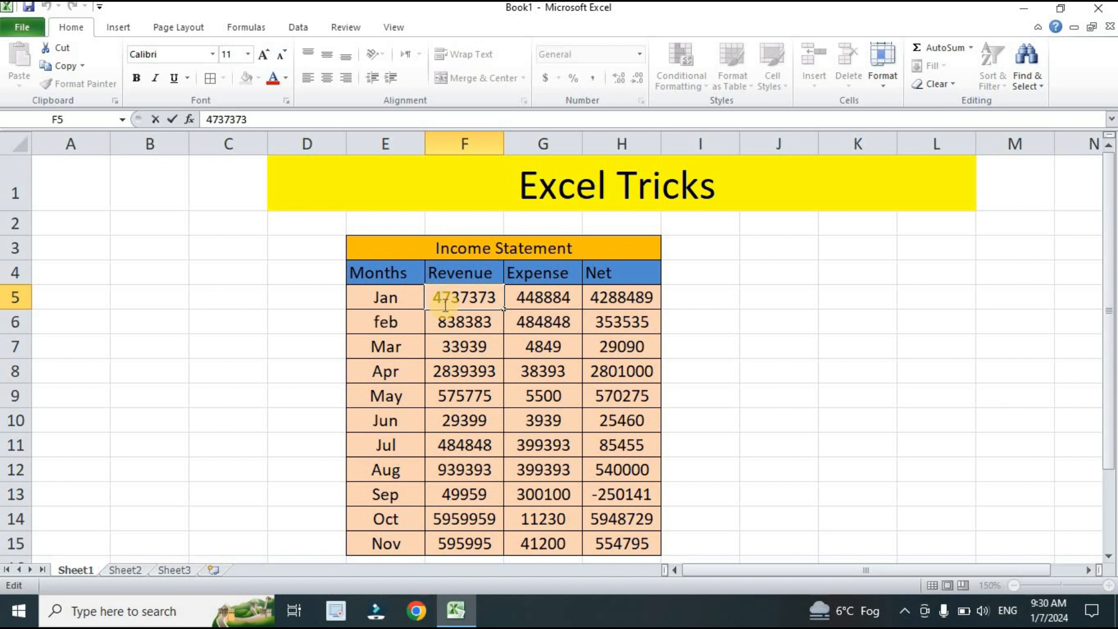
{"action": "key", "text": "BackSpace"}
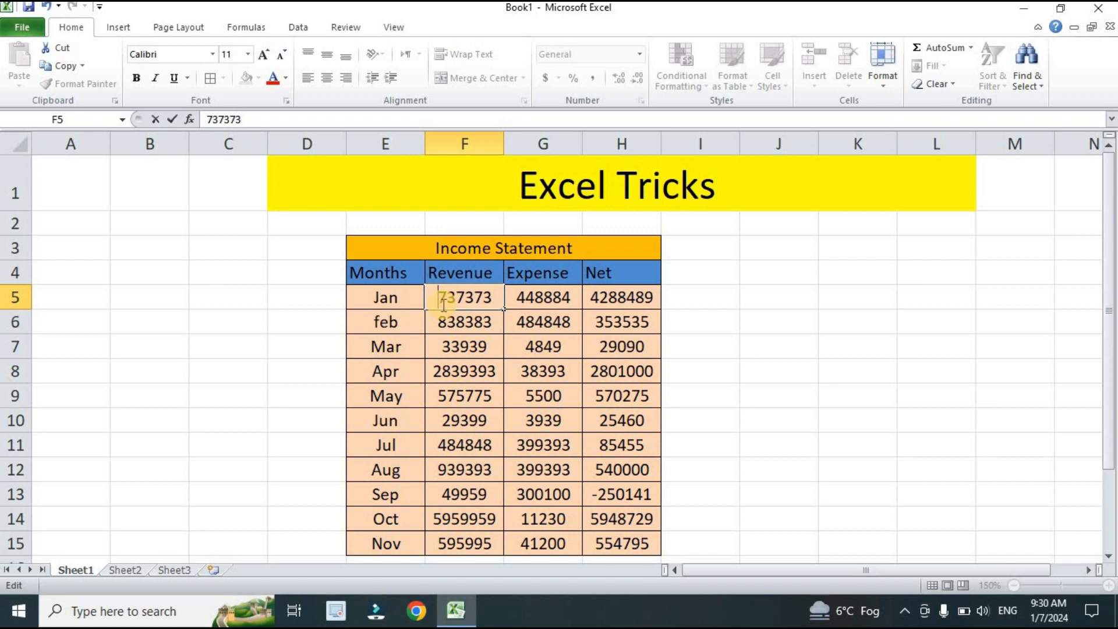
{"action": "key", "text": "Return"}
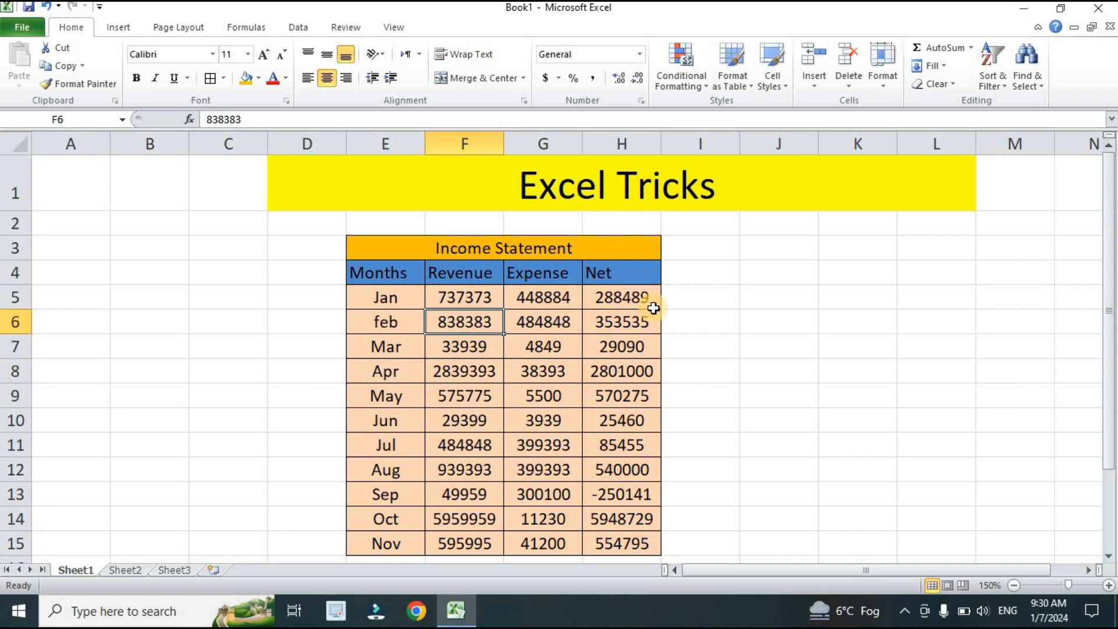
{"action": "left_click", "coordinate": [126, 568]}
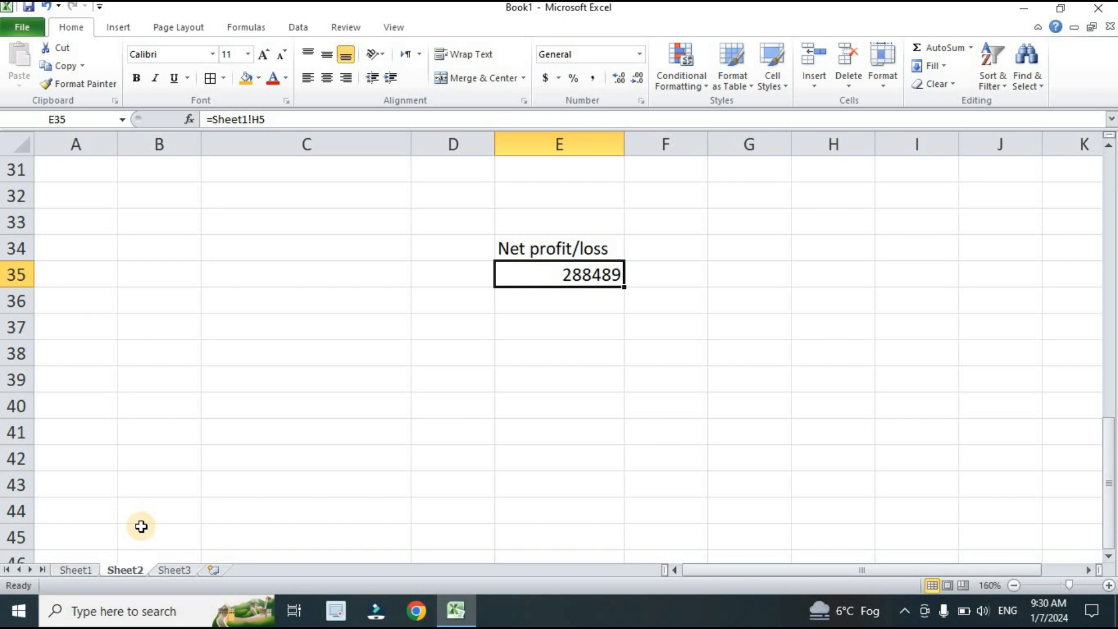
Step: Copy the Income Statement table from Sheet1 and paste it as a picture at cell E27 of Sheet3
{"action": "left_click", "coordinate": [76, 570]}
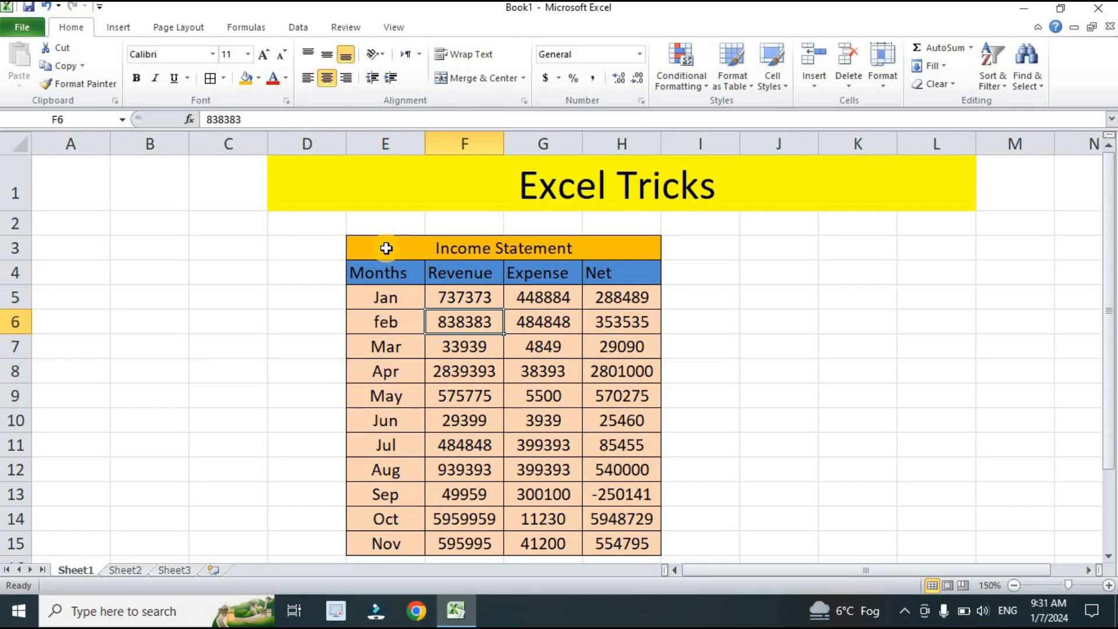
{"action": "left_click_drag", "start_coordinate": [374, 247], "coordinate": [431, 541]}
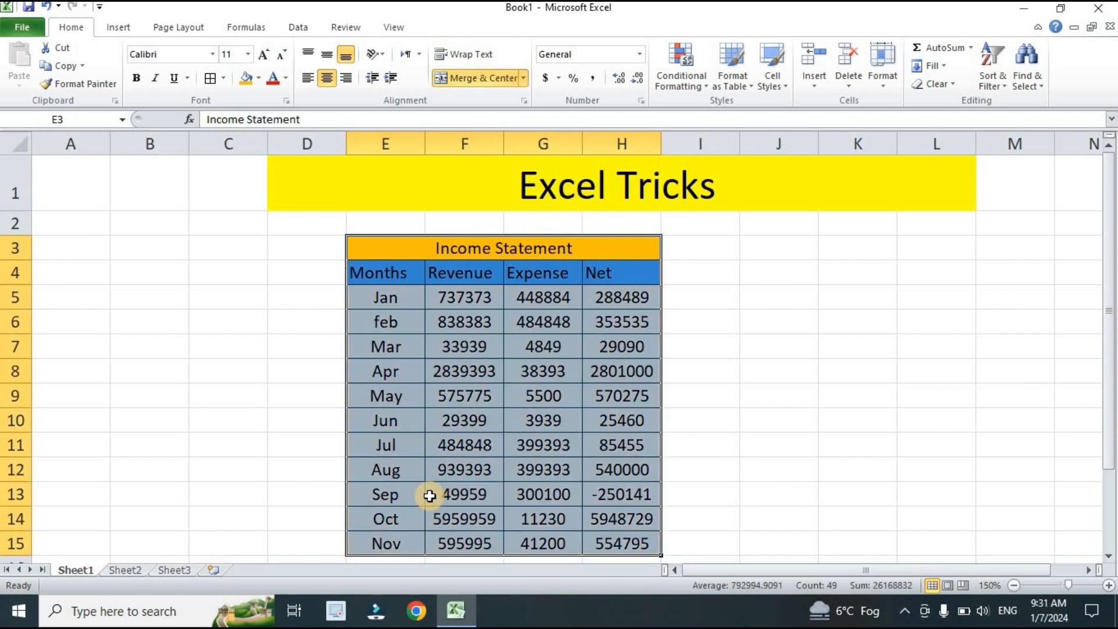
{"action": "key", "text": "ctrl+c"}
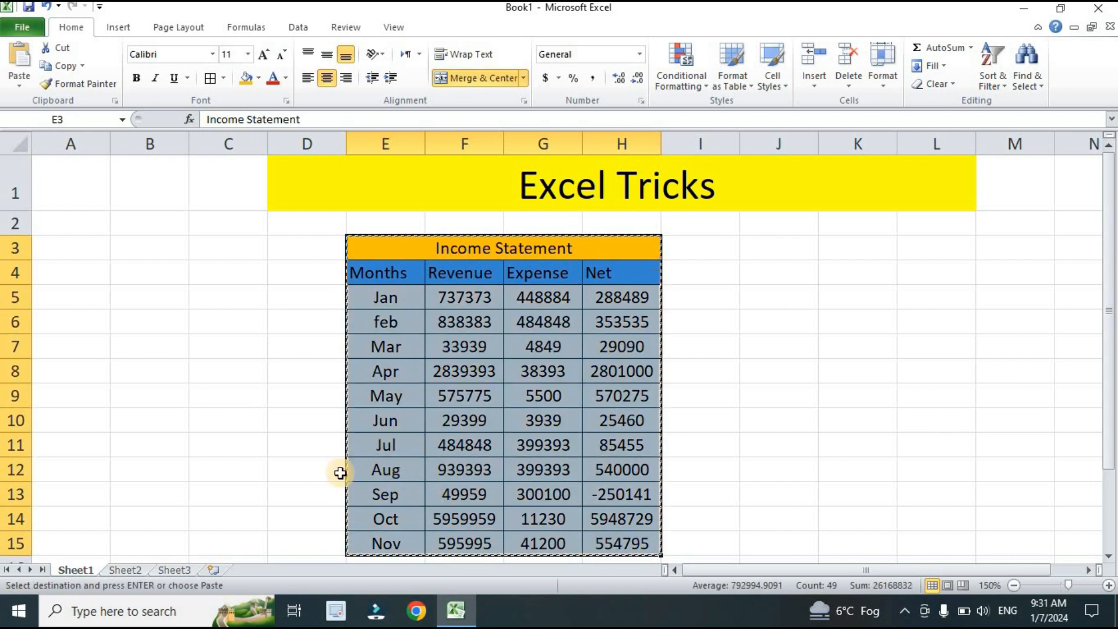
{"action": "left_click", "coordinate": [125, 570]}
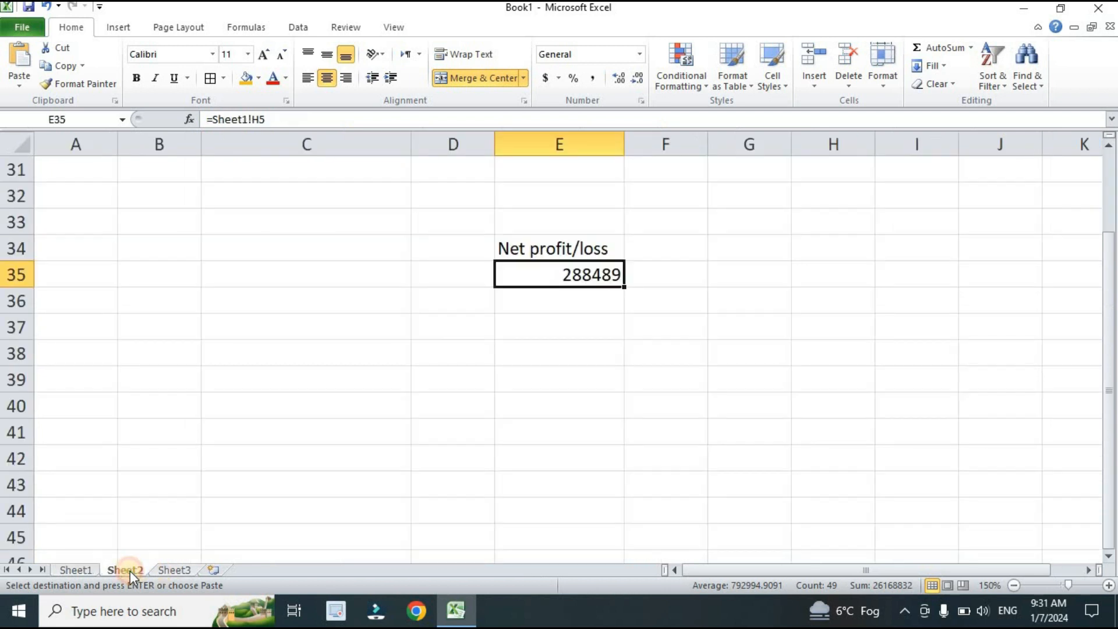
{"action": "left_click", "coordinate": [181, 571]}
{"action": "scroll", "coordinate": [289, 504], "scroll_direction": "down", "scroll_amount": 3}
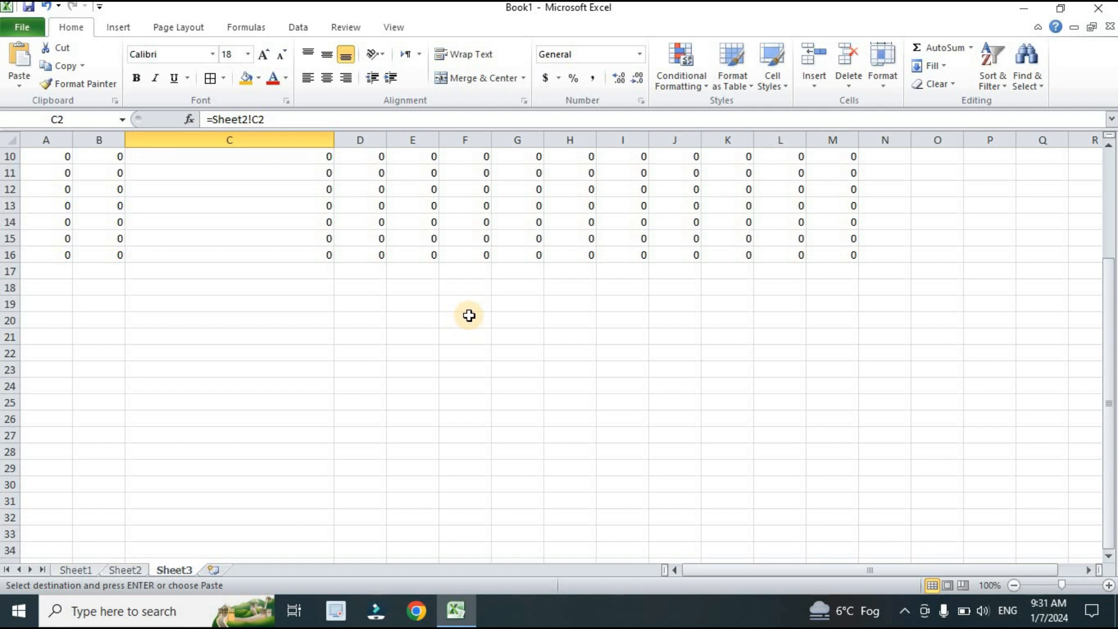
{"action": "left_click", "coordinate": [18, 80]}
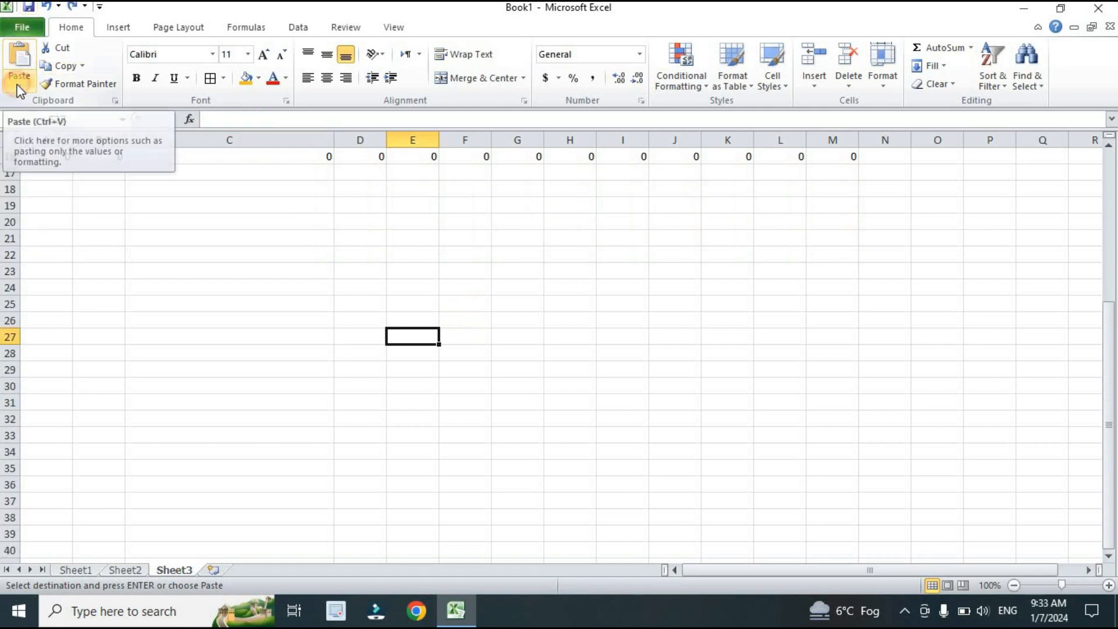
{"action": "left_click", "coordinate": [19, 83]}
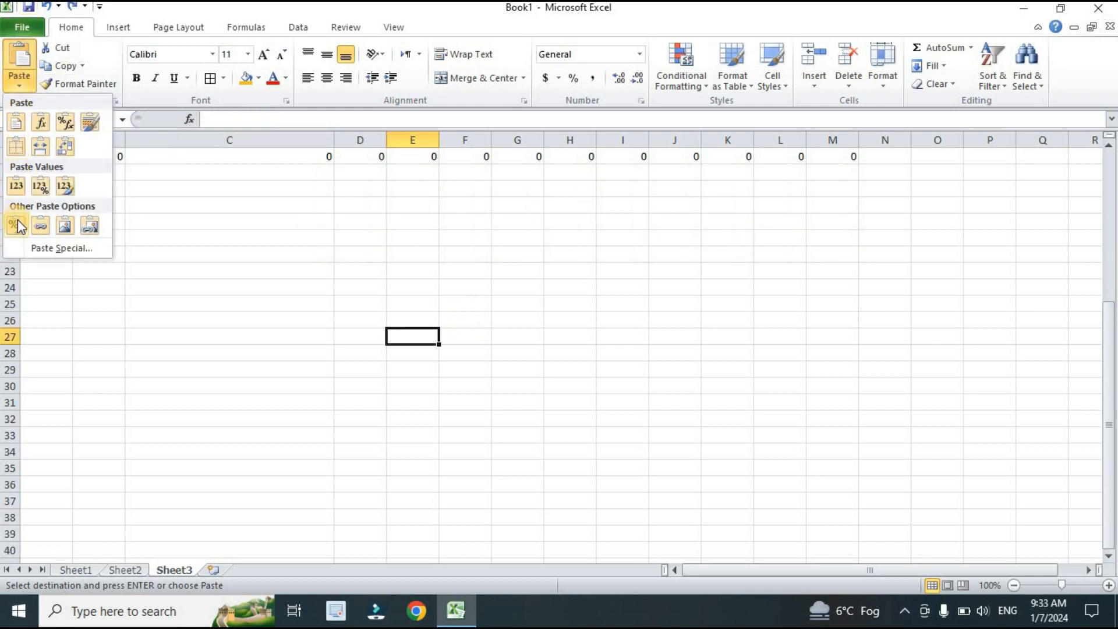
{"action": "left_click", "coordinate": [66, 228]}
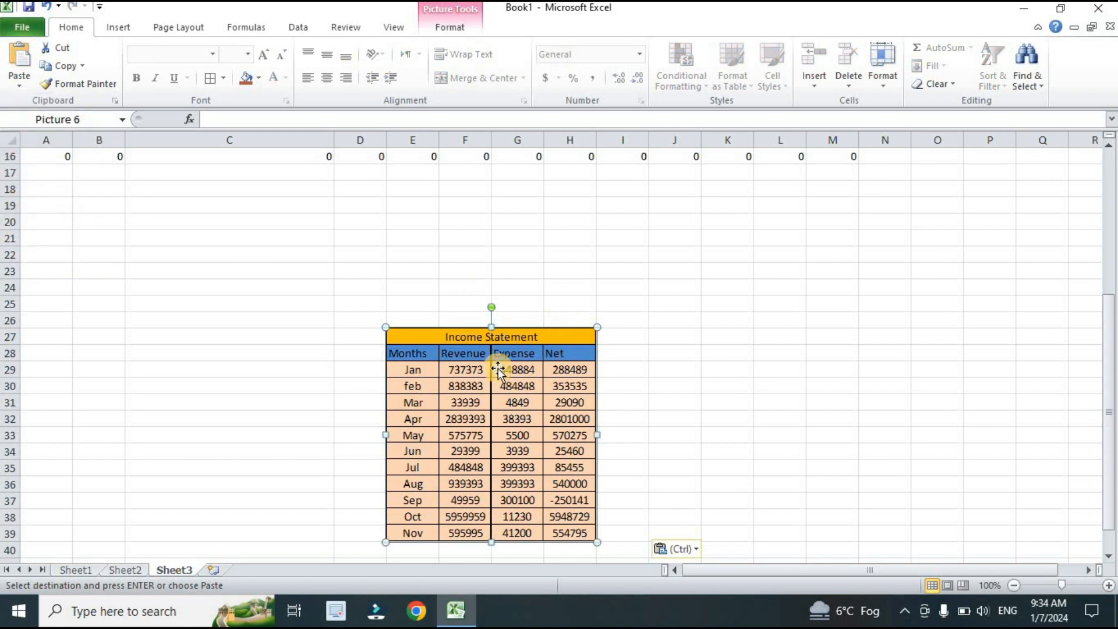
Step: Move the pasted Income Statement picture freely around Sheet3
{"action": "left_click_drag", "start_coordinate": [512, 337], "coordinate": [297, 235]}
{"action": "left_click_drag", "start_coordinate": [434, 214], "coordinate": [609, 323]}
{"action": "mouse_move", "coordinate": [604, 245]}
{"action": "left_mouse_down"}
{"action": "mouse_move", "coordinate": [711, 252]}
{"action": "mouse_move", "coordinate": [713, 287]}
{"action": "mouse_move", "coordinate": [668, 257]}
{"action": "mouse_move", "coordinate": [590, 238]}
{"action": "mouse_move", "coordinate": [614, 254]}
{"action": "mouse_move", "coordinate": [606, 250]}
{"action": "left_mouse_up"}
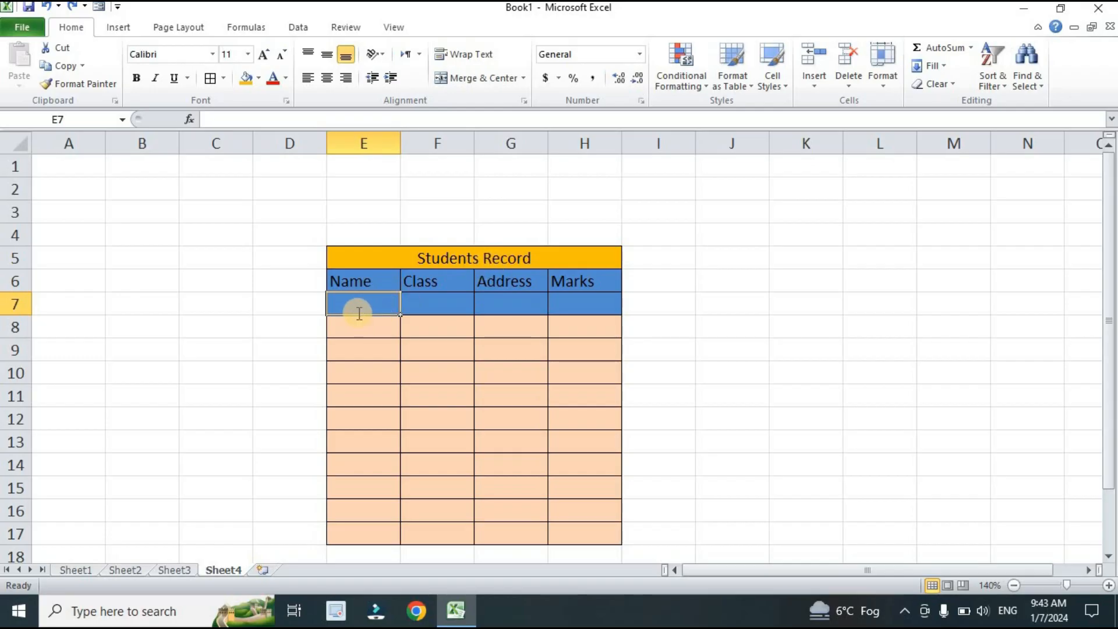
Step: Fill row 7 of the Students Record table with the student's name, class 10th, the address and marks 678
{"action": "type", "text": "Ali"}
{"action": "key", "text": "Tab"}
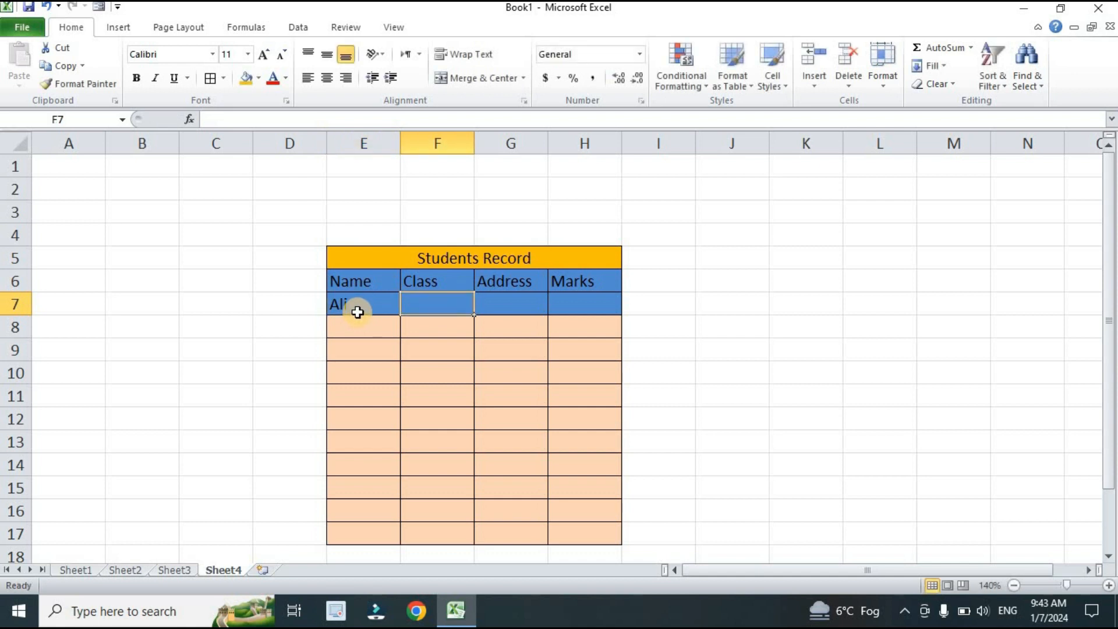
{"action": "type", "text": "10th"}
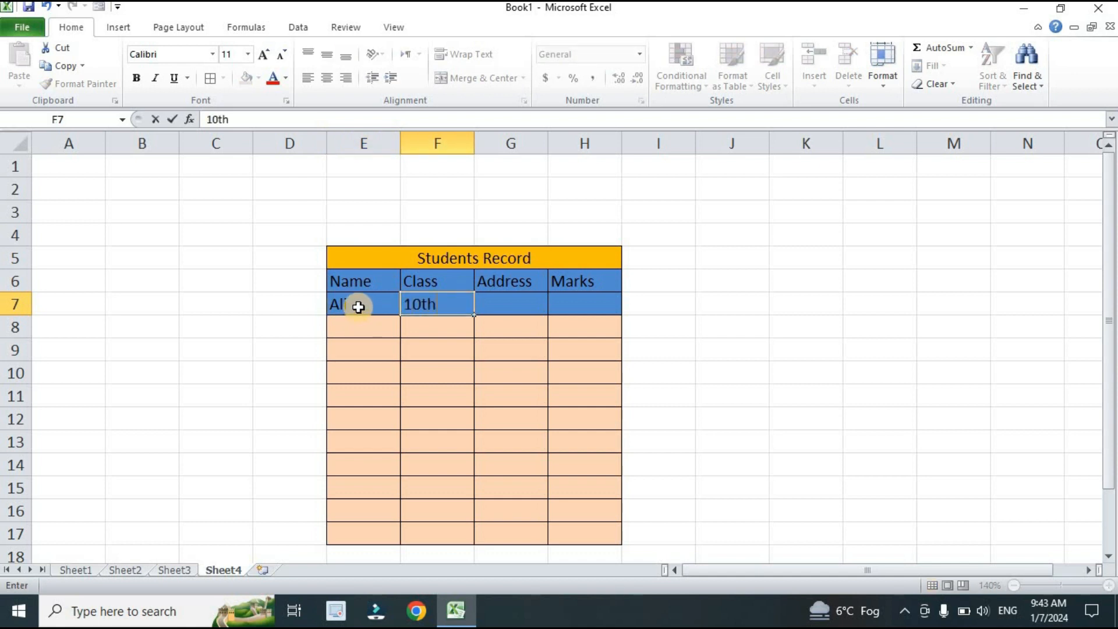
{"action": "key", "text": "Tab"}
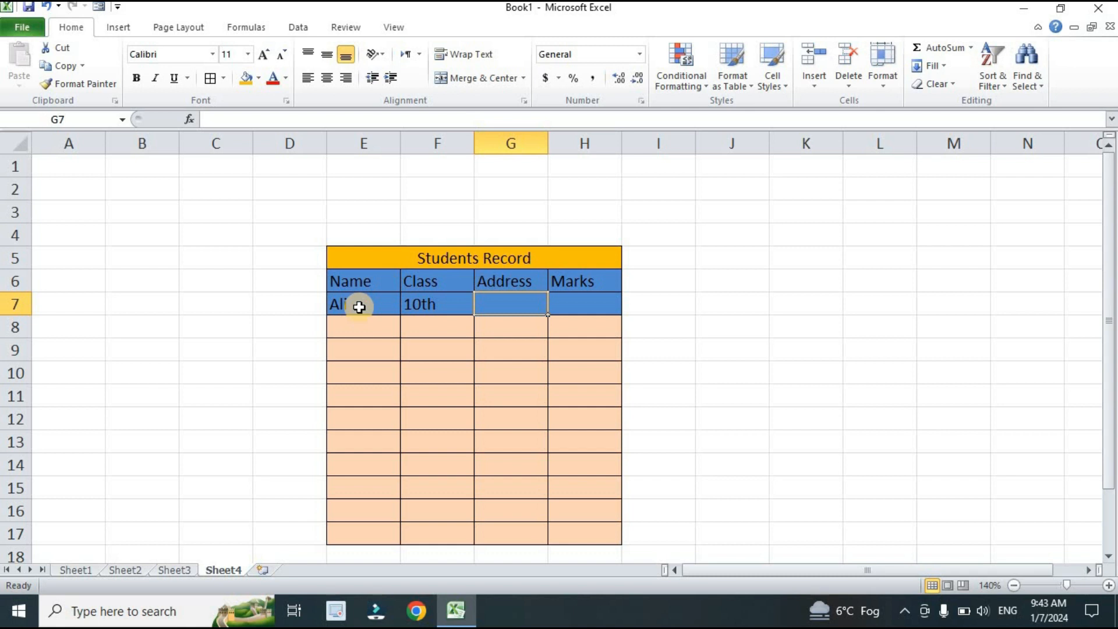
{"action": "type", "text": "Fsd"}
{"action": "key", "text": "Tab"}
{"action": "type", "text": "678"}
{"action": "key", "text": "Return"}
{"action": "key", "text": "Down"}
{"action": "key", "text": "Left"}
{"action": "key", "text": "Left"}
{"action": "key", "text": "Left"}
{"action": "key", "text": "Up"}
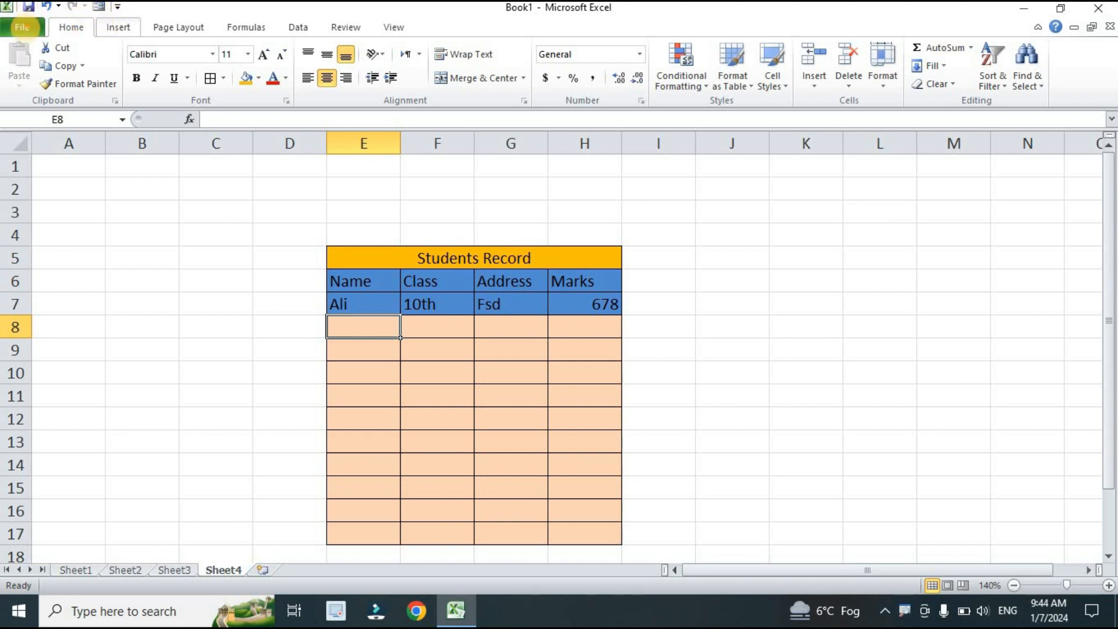
{"action": "left_click_drag", "start_coordinate": [38, 20], "coordinate": [135, 9]}
{"action": "left_click_drag", "start_coordinate": [65, 1], "coordinate": [19, 15]}
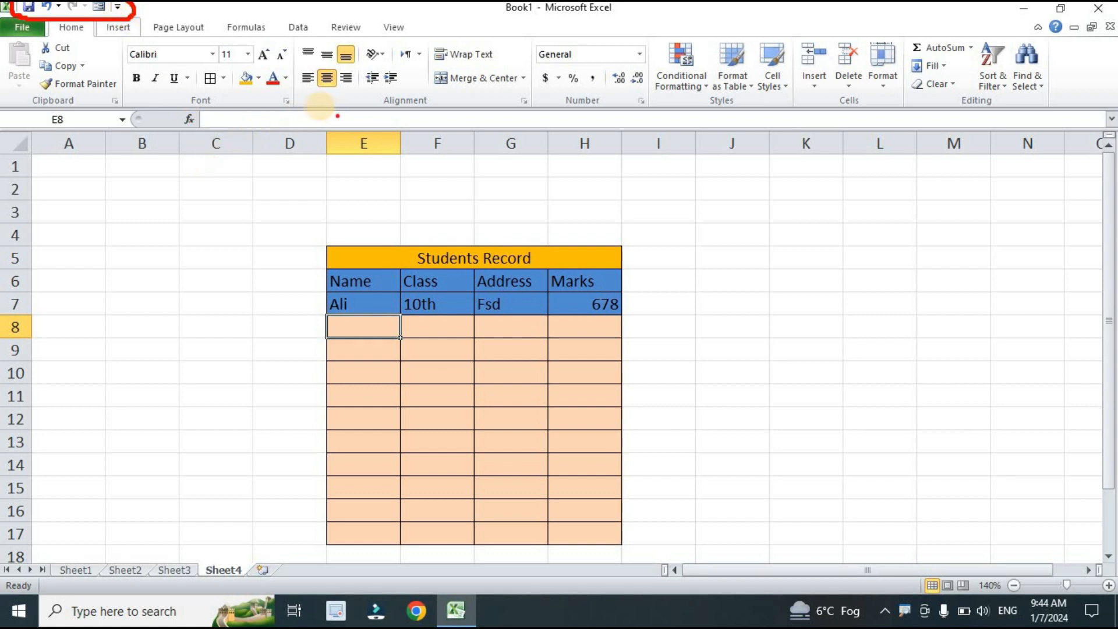
{"action": "mouse_move", "coordinate": [308, 101]}
{"action": "left_mouse_down"}
{"action": "mouse_move", "coordinate": [271, 85]}
{"action": "mouse_move", "coordinate": [262, 105]}
{"action": "mouse_move", "coordinate": [300, 121]}
{"action": "mouse_move", "coordinate": [307, 102]}
{"action": "left_mouse_up"}
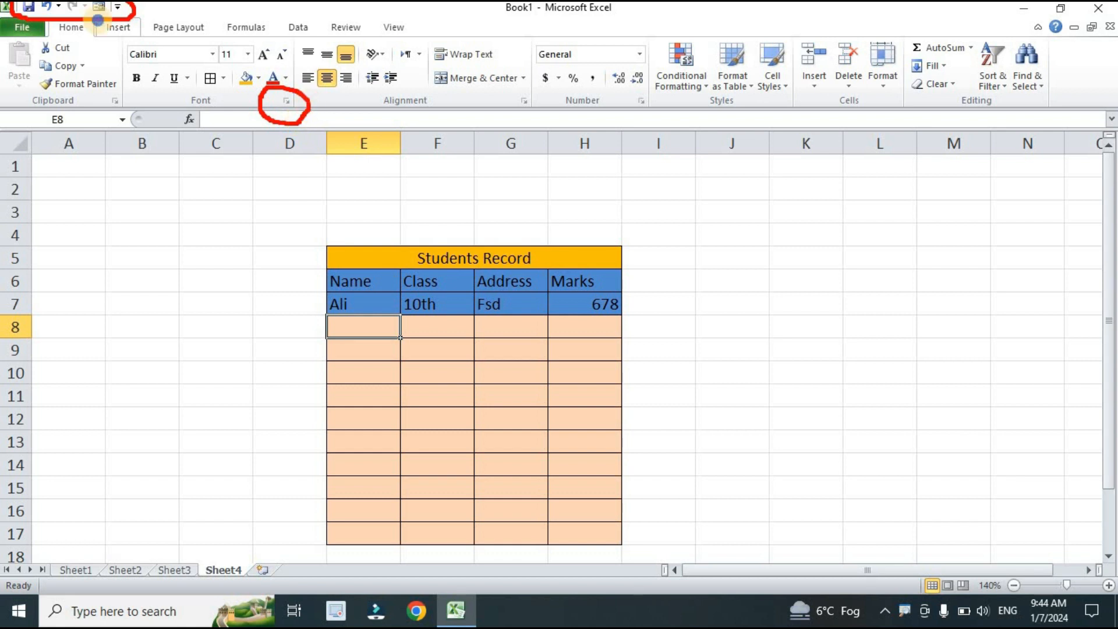
{"action": "key", "text": "Escape"}
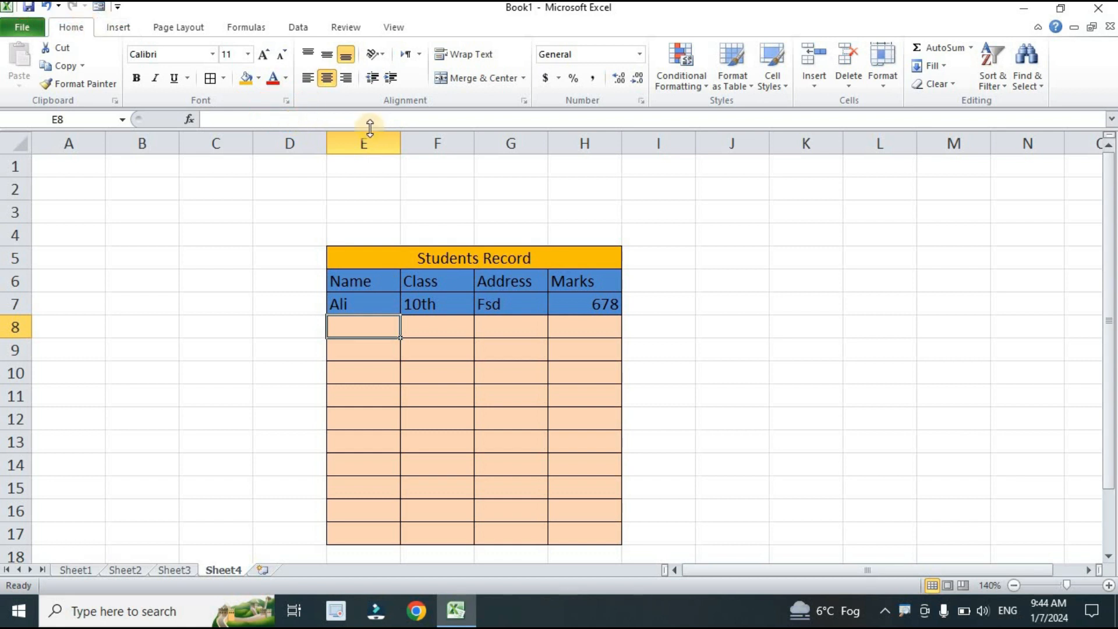
Step: Add the Form... command from All Commands to the Quick Access Toolbar and apply the customization
{"action": "right_click", "coordinate": [288, 102]}
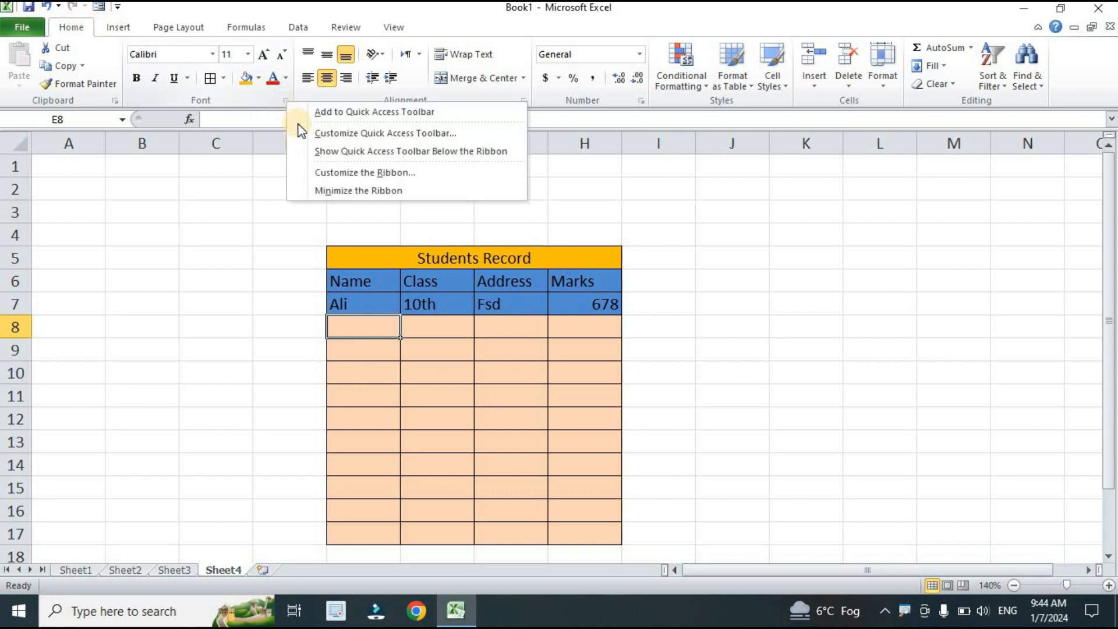
{"action": "left_click", "coordinate": [415, 134]}
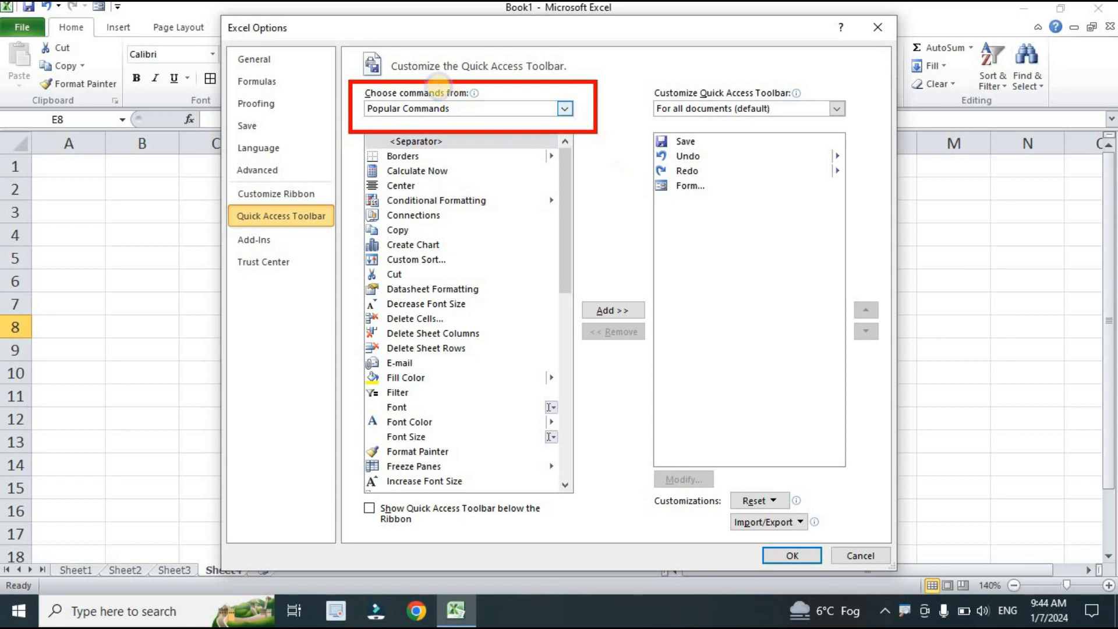
{"action": "left_click", "coordinate": [562, 109]}
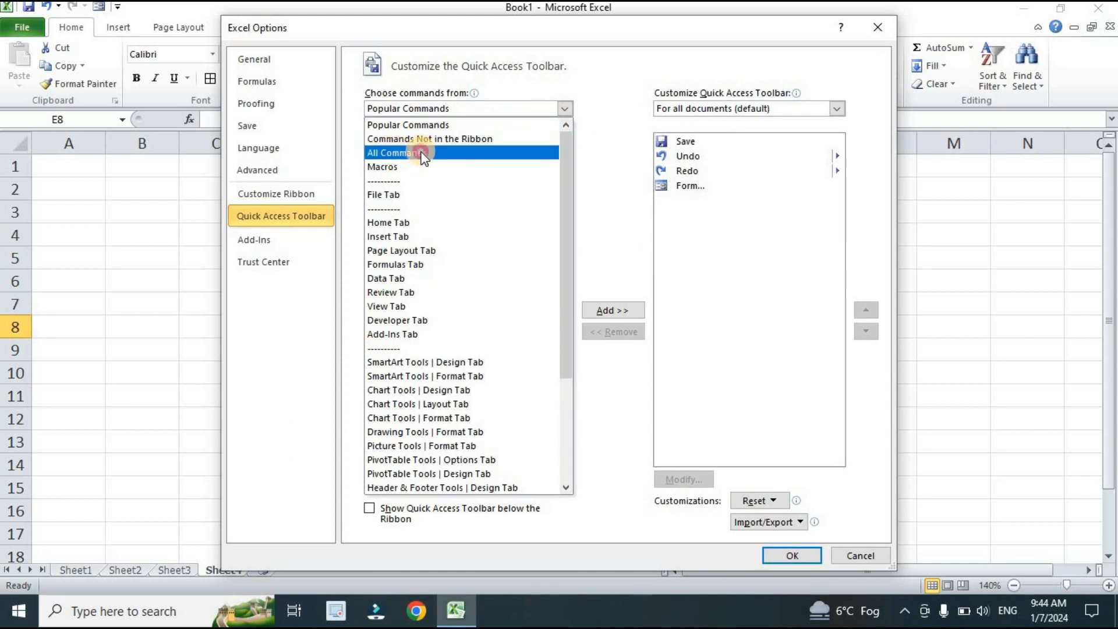
{"action": "left_click", "coordinate": [422, 153]}
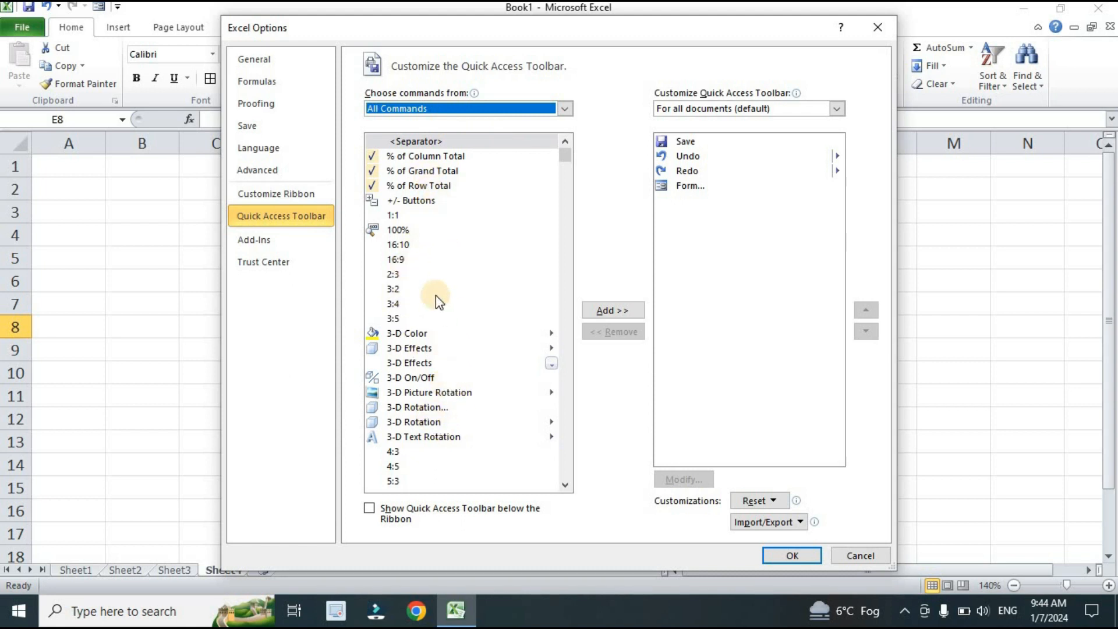
{"action": "left_click_drag", "start_coordinate": [565, 158], "coordinate": [565, 187]}
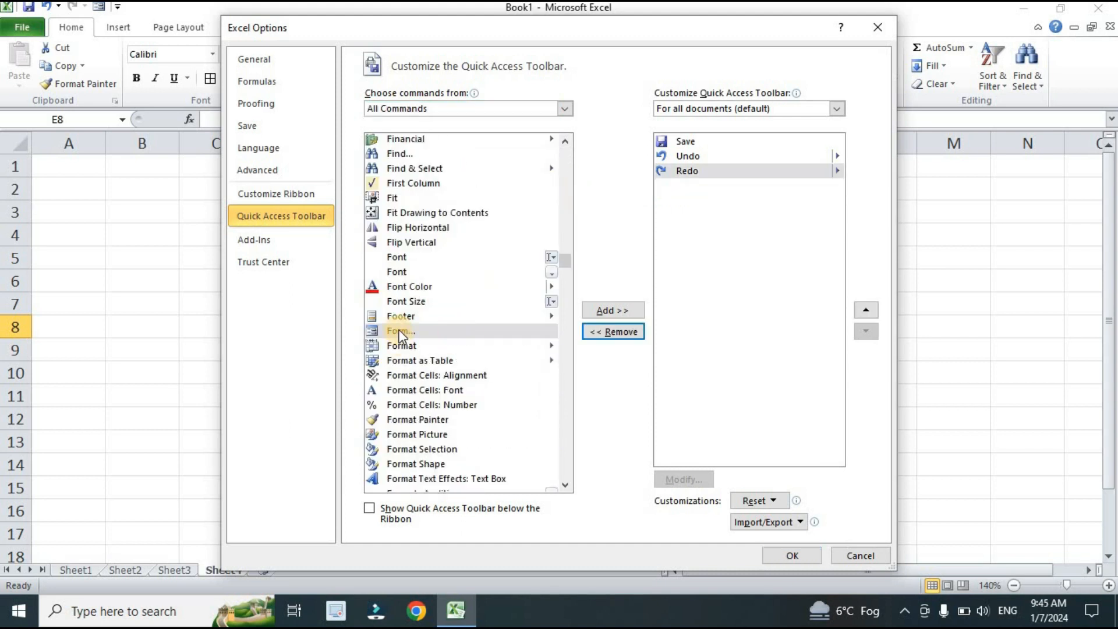
{"action": "left_click", "coordinate": [399, 330]}
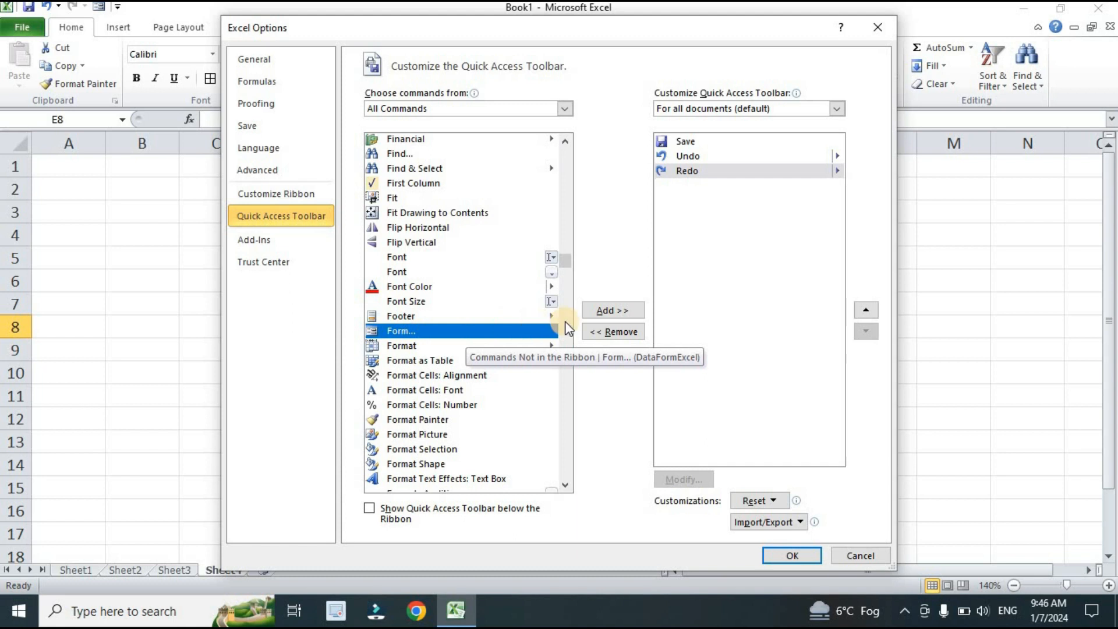
{"action": "left_click", "coordinate": [621, 312]}
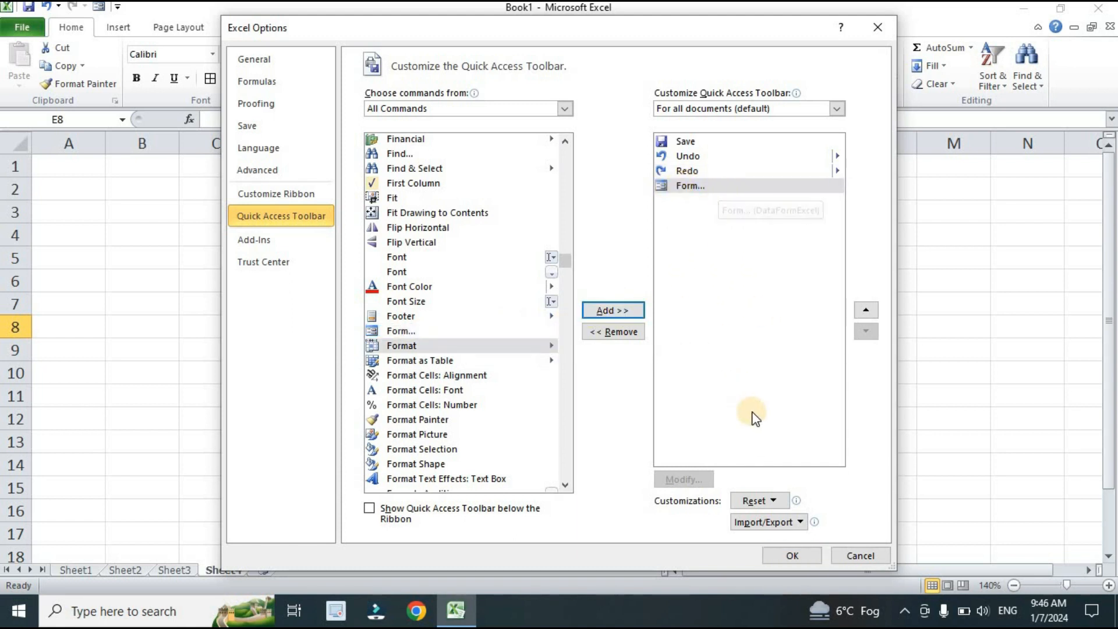
{"action": "left_click", "coordinate": [806, 554]}
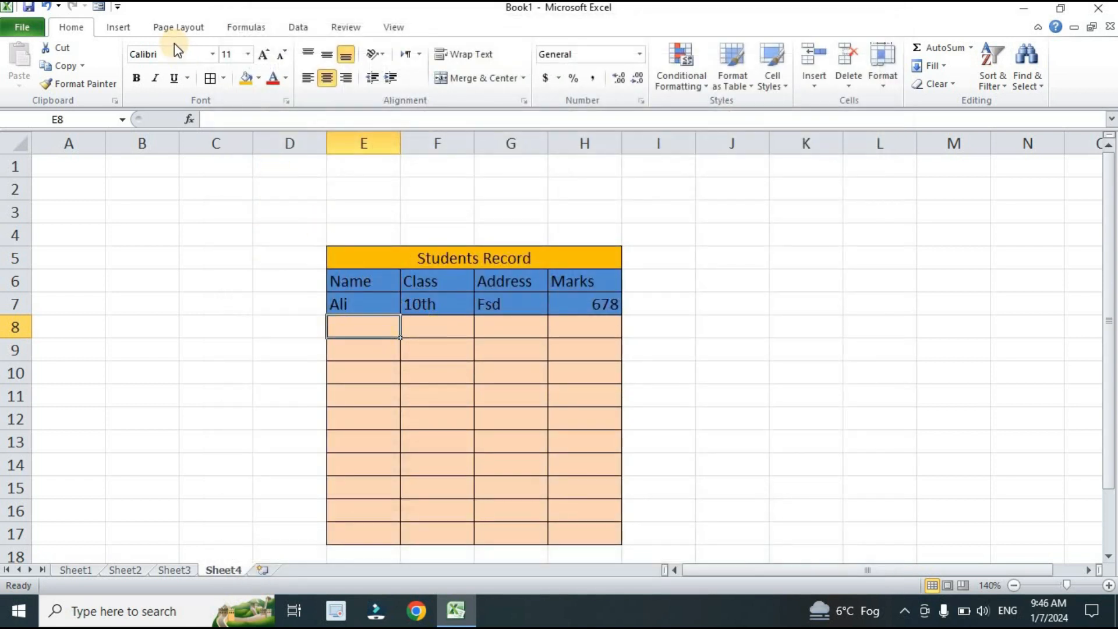
{"action": "left_click_drag", "start_coordinate": [47, 16], "coordinate": [133, 16]}
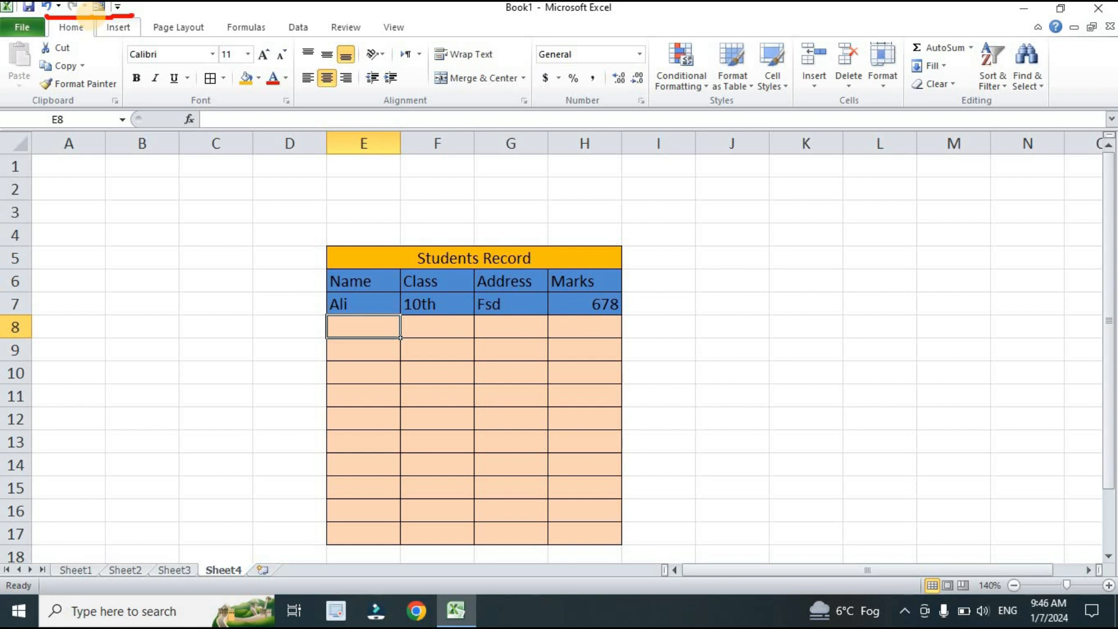
{"action": "key", "text": "Escape"}
Step: Open the data form beside the Students Record table and add a record with the student's name, class 9th, the address and marks 600
{"action": "left_click", "coordinate": [100, 7]}
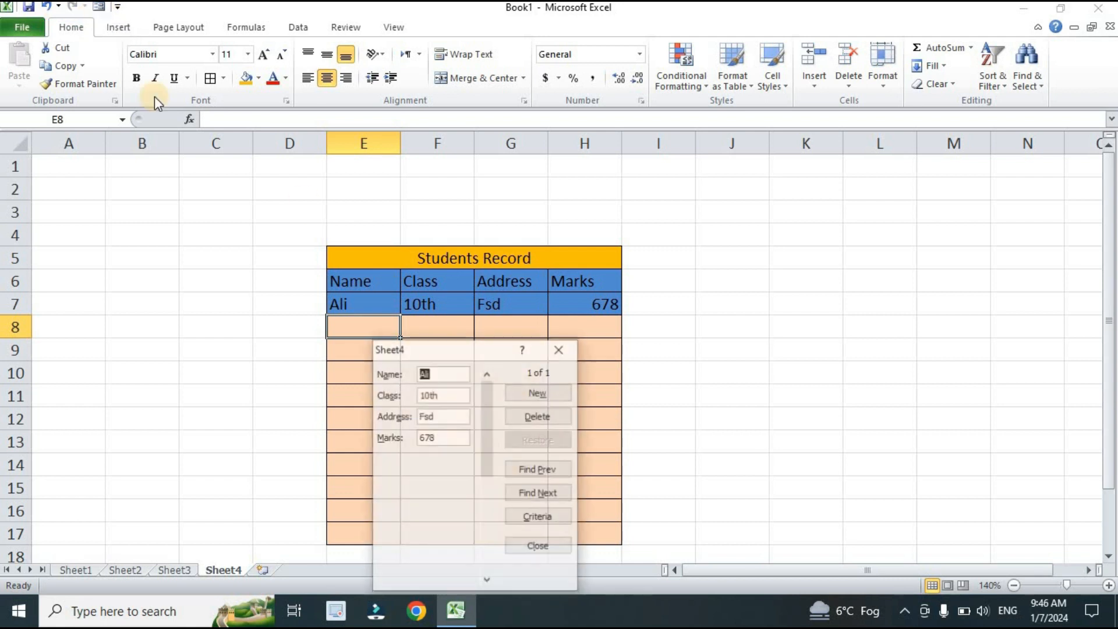
{"action": "left_click_drag", "start_coordinate": [466, 356], "coordinate": [723, 244]}
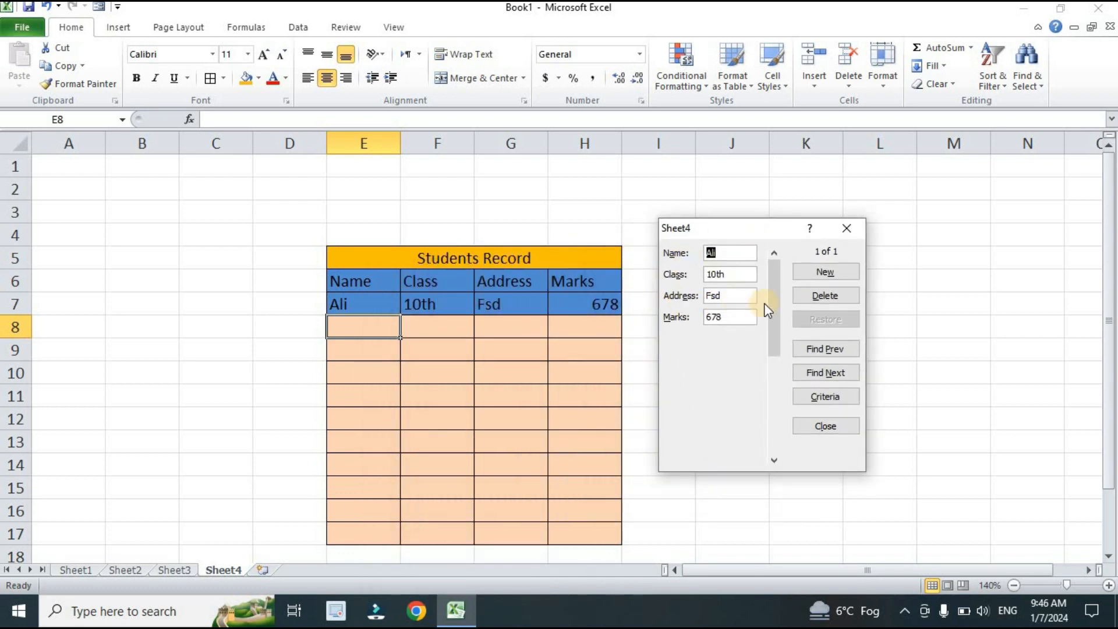
{"action": "left_click", "coordinate": [826, 272]}
{"action": "left_click", "coordinate": [724, 253]}
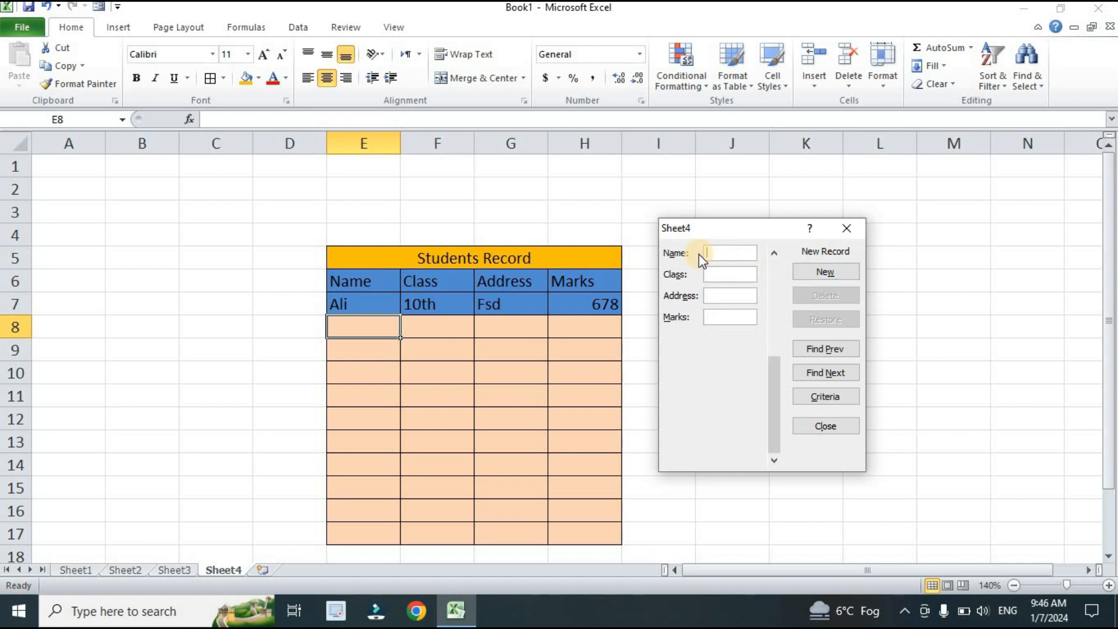
{"action": "type", "text": "Fa"}
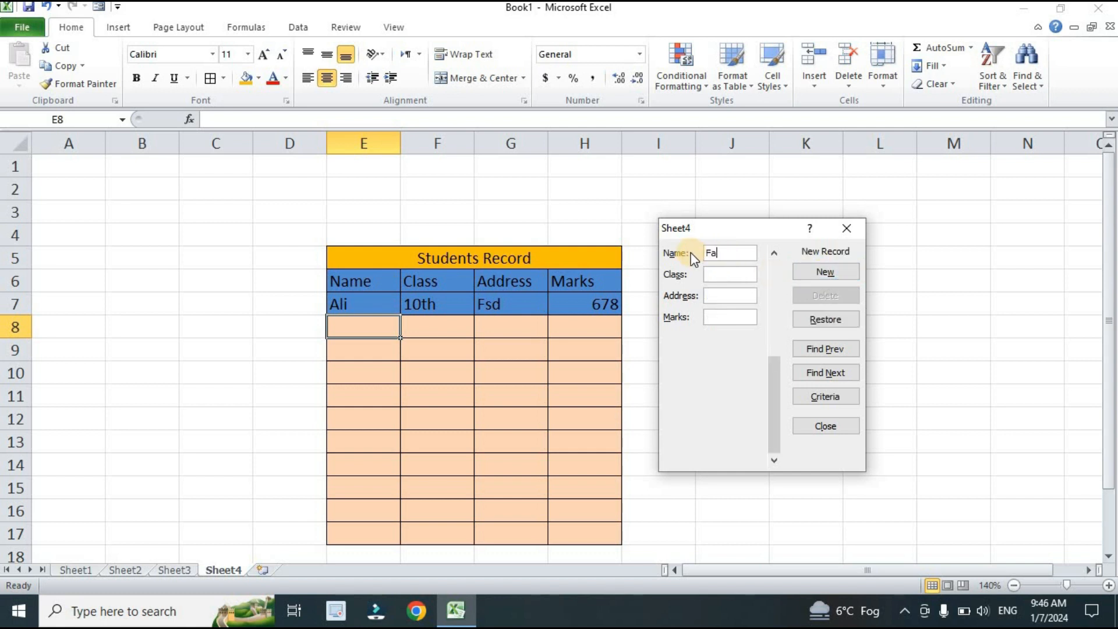
{"action": "type", "text": "isal9thHFD"}
{"action": "key", "text": "BackSpace"}
{"action": "key", "text": "BackSpace"}
{"action": "key", "text": "BackSpace"}
{"action": "type", "text": "HFD"}
{"action": "key", "text": "Tab"}
{"action": "type", "text": "600"}
{"action": "left_click", "coordinate": [825, 272]}
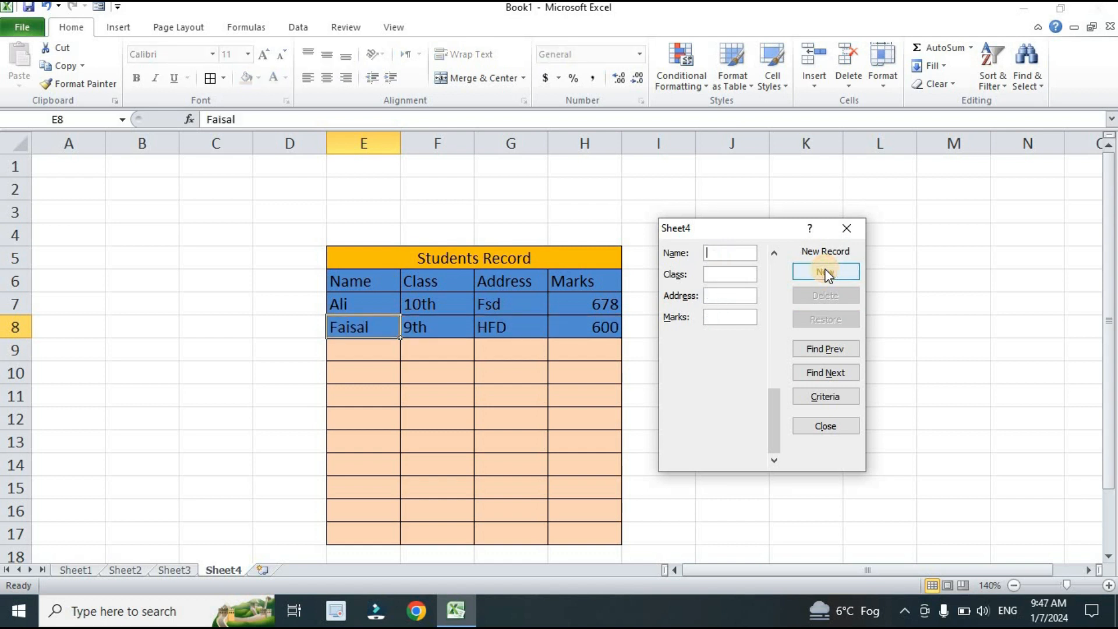
Step: Add another record through the data form with the student's name, class 7, the address and marks 700
{"action": "type", "text": "YASIR"}
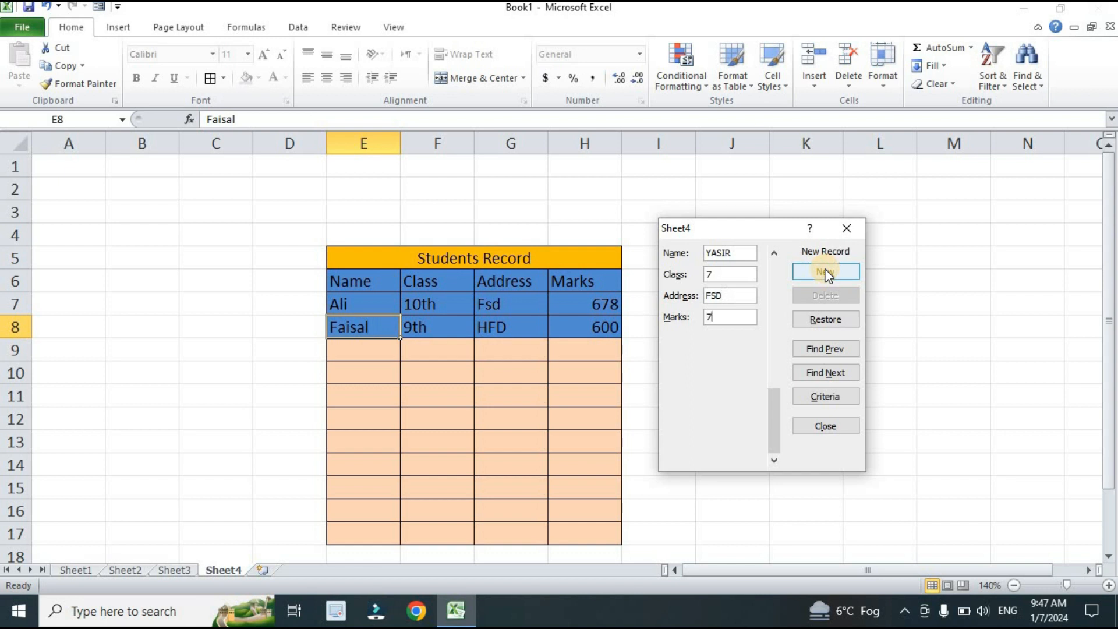
{"action": "left_click", "coordinate": [826, 272]}
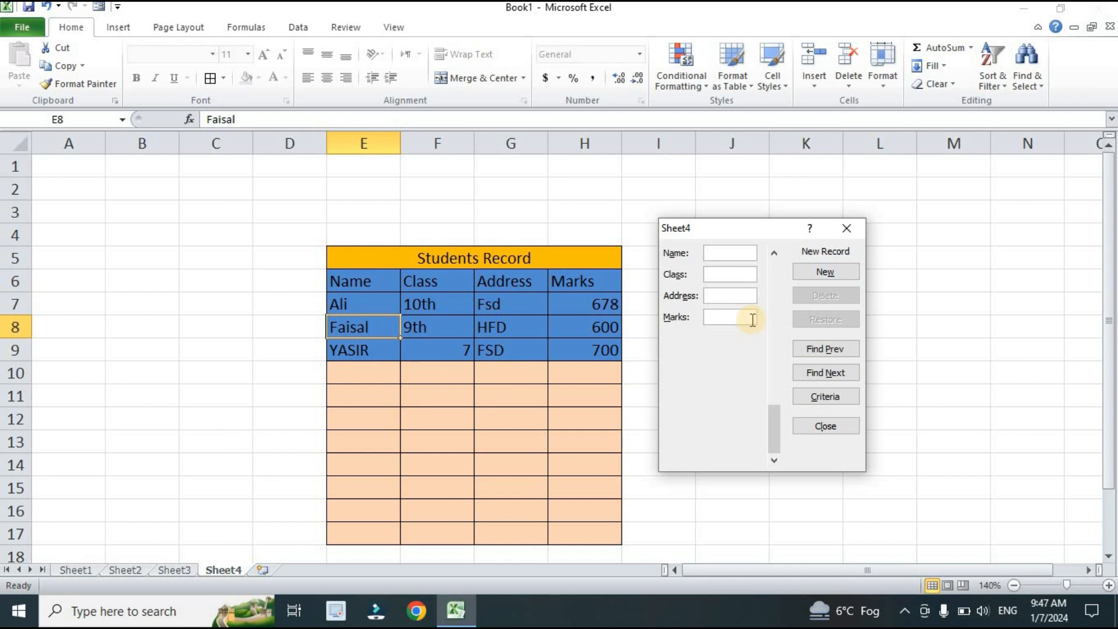
{"action": "left_click_drag", "start_coordinate": [756, 233], "coordinate": [755, 265]}
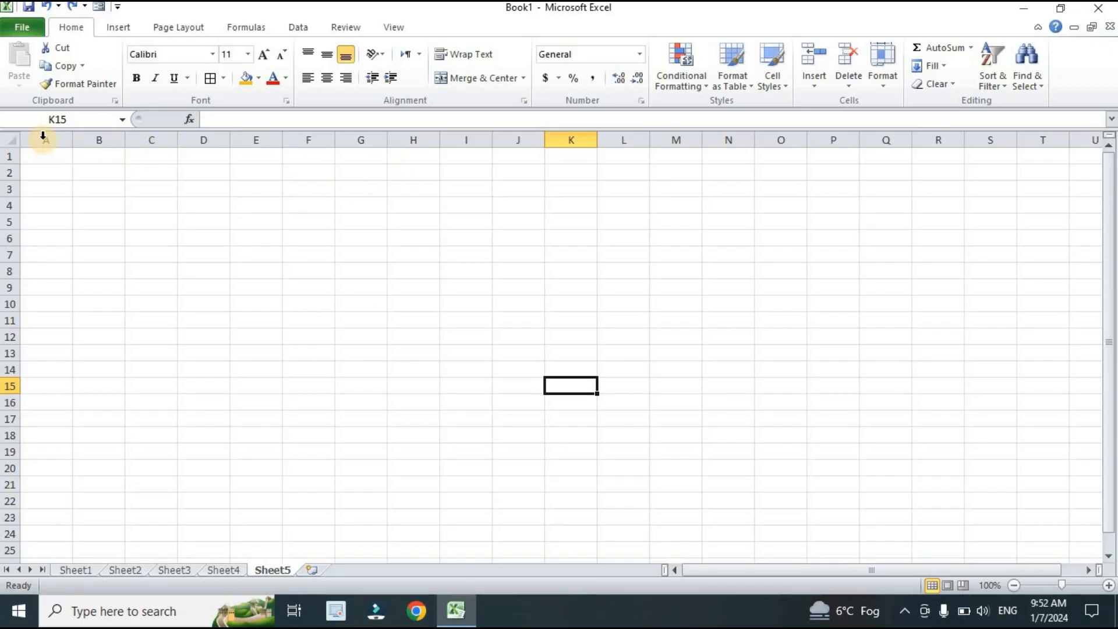
{"action": "left_click_drag", "start_coordinate": [42, 139], "coordinate": [539, 163]}
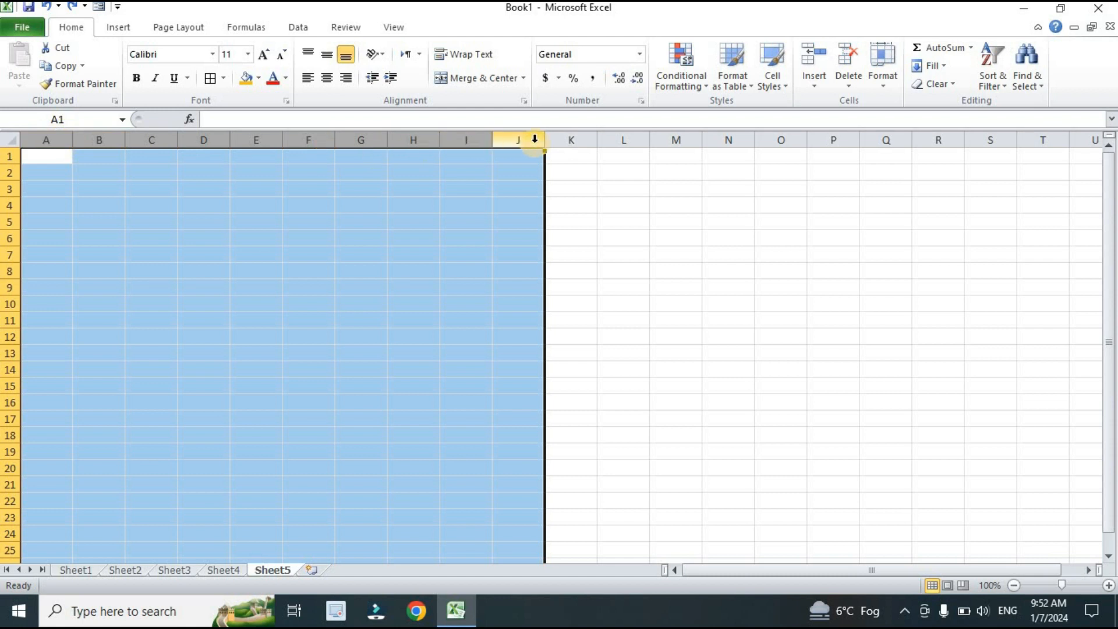
{"action": "scroll", "coordinate": [489, 291], "scroll_direction": "down", "scroll_amount": 3}
{"action": "left_click", "coordinate": [465, 333]}
{"action": "scroll", "coordinate": [405, 314], "scroll_direction": "down", "scroll_amount": 4}
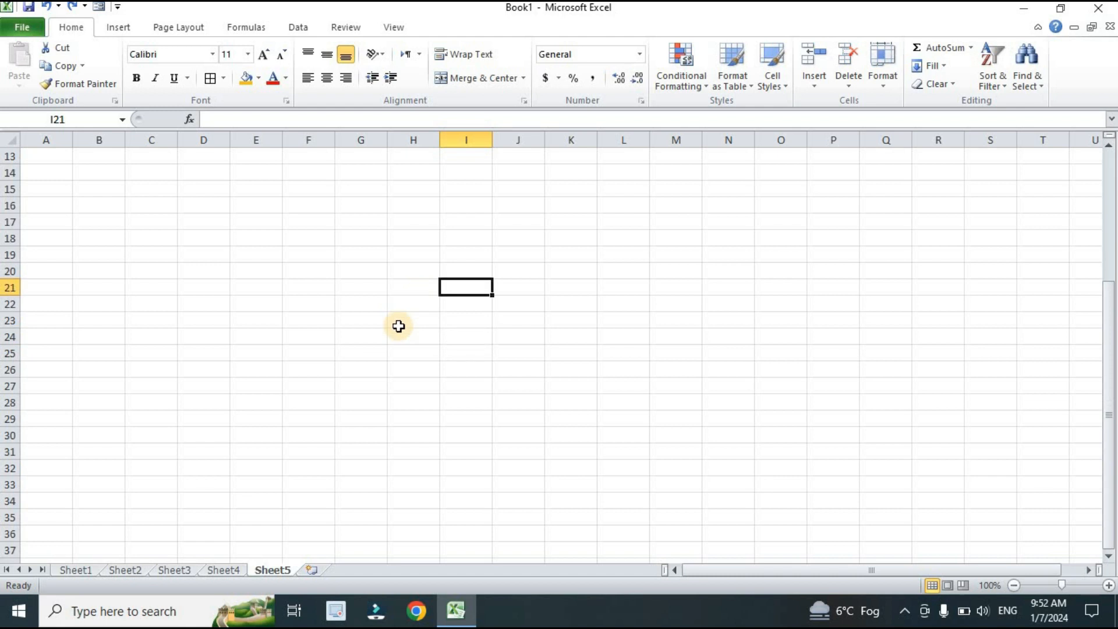
{"action": "scroll", "coordinate": [395, 360], "scroll_direction": "down", "scroll_amount": 5}
{"action": "scroll", "coordinate": [375, 369], "scroll_direction": "up", "scroll_amount": 12}
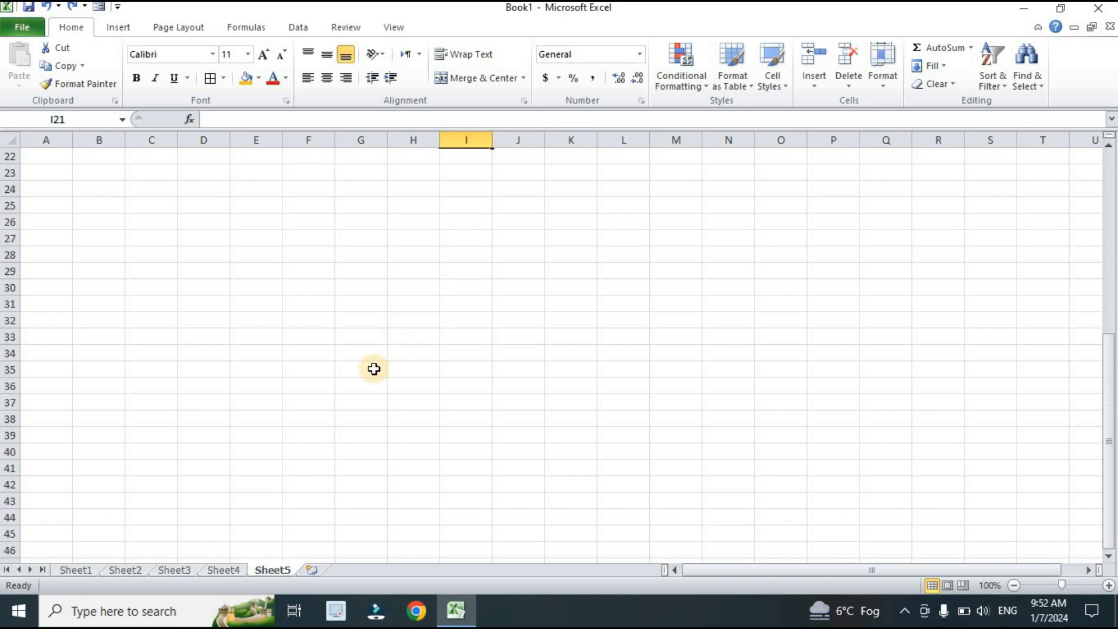
{"action": "left_click", "coordinate": [515, 140]}
{"action": "left_click_drag", "start_coordinate": [55, 157], "coordinate": [472, 414]}
{"action": "scroll", "coordinate": [459, 405], "scroll_direction": "up", "scroll_amount": 4}
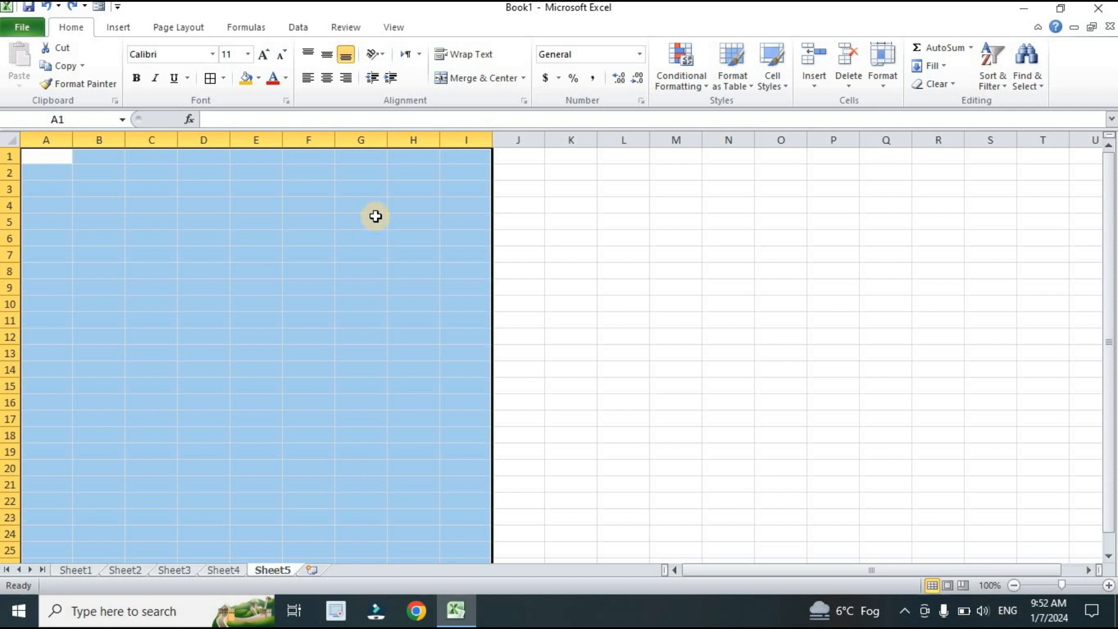
{"action": "left_click", "coordinate": [413, 188]}
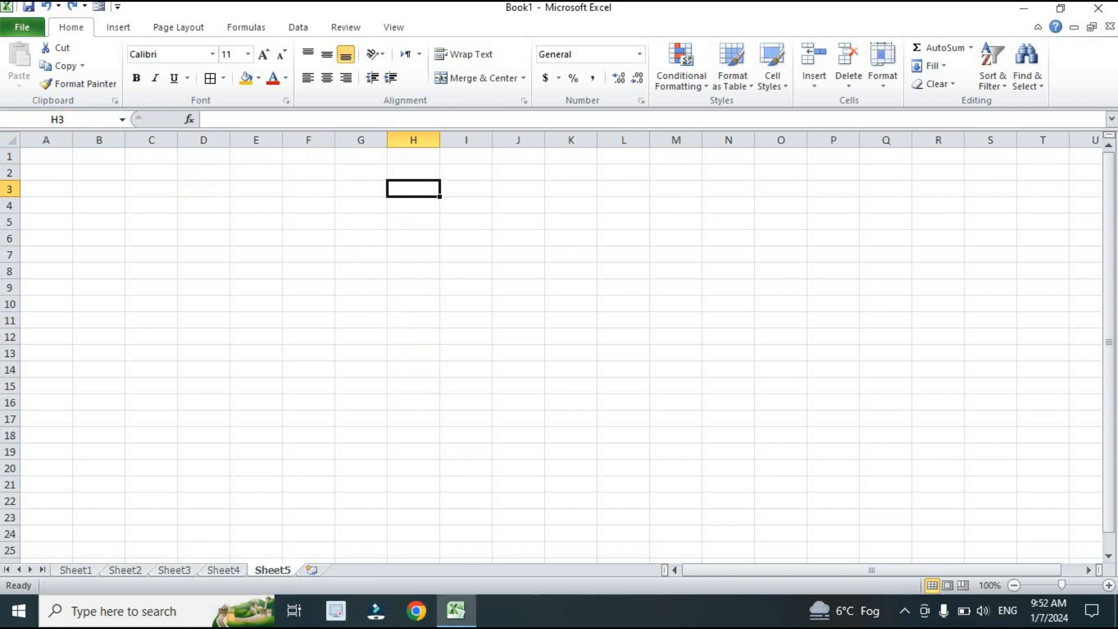
{"action": "left_click", "coordinate": [45, 155]}
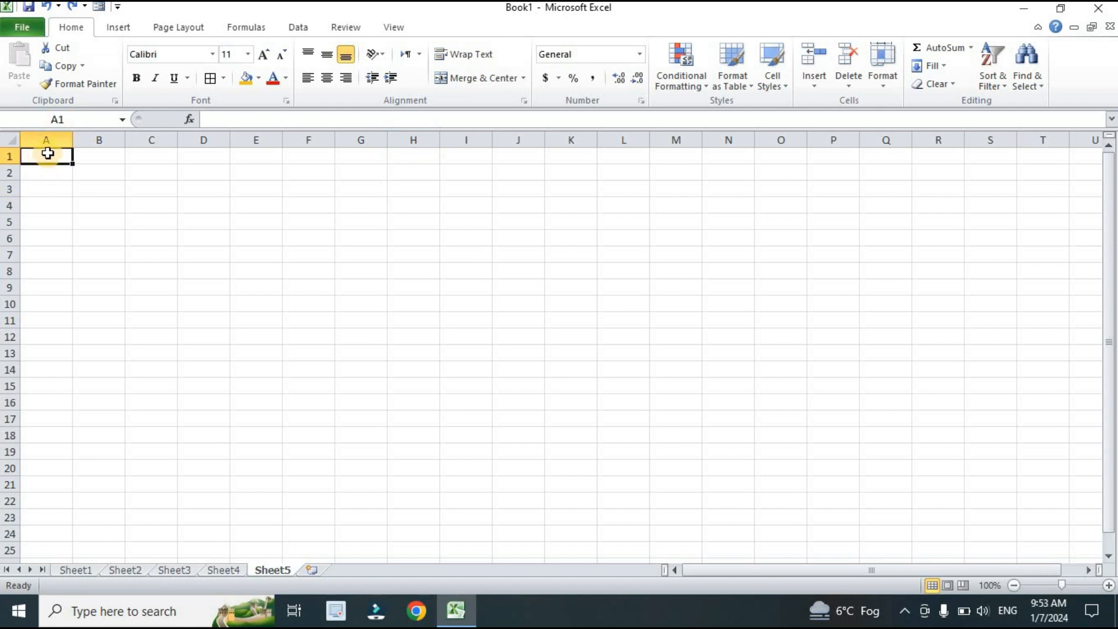
{"action": "left_click_drag", "start_coordinate": [47, 138], "coordinate": [512, 169]}
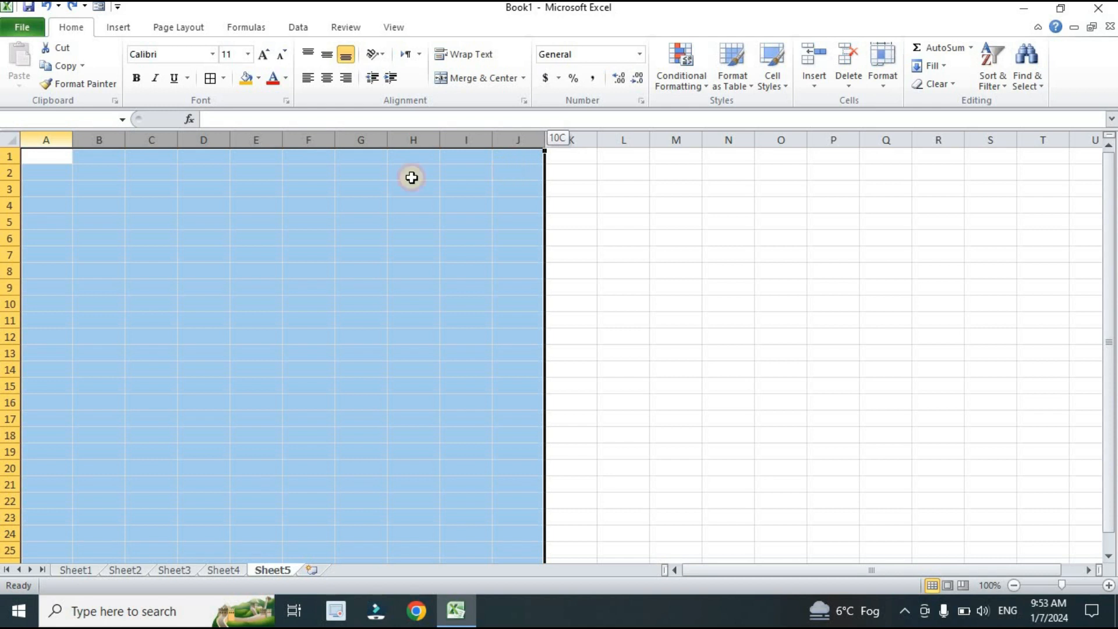
{"action": "left_click", "coordinate": [202, 239]}
{"action": "scroll", "coordinate": [93, 289], "scroll_direction": "down", "scroll_amount": 3}
{"action": "scroll", "coordinate": [89, 315], "scroll_direction": "up", "scroll_amount": 3}
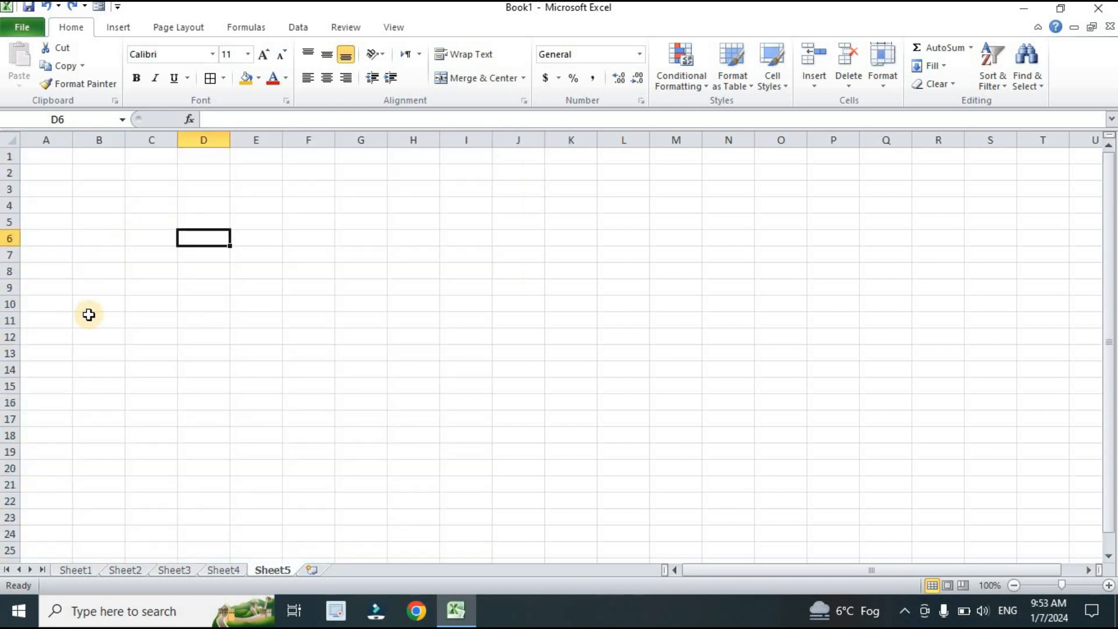
Step: Select the range A1:J500 on Sheet5 and give it all borders and a green fill
{"action": "left_click", "coordinate": [48, 157]}
{"action": "left_click", "coordinate": [76, 120]}
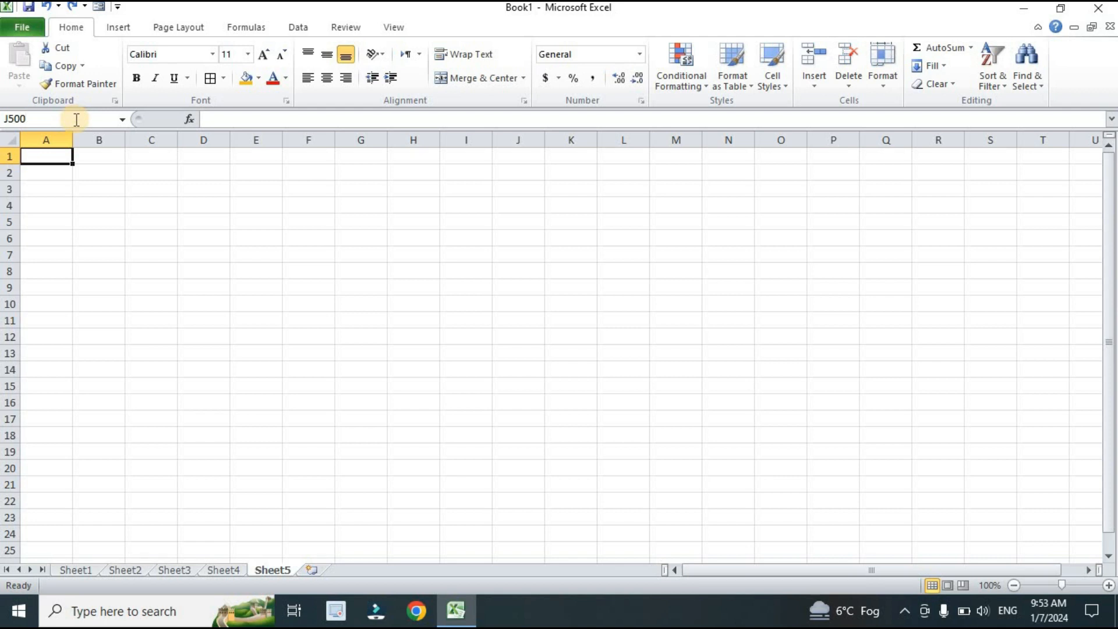
{"action": "key", "text": "Return"}
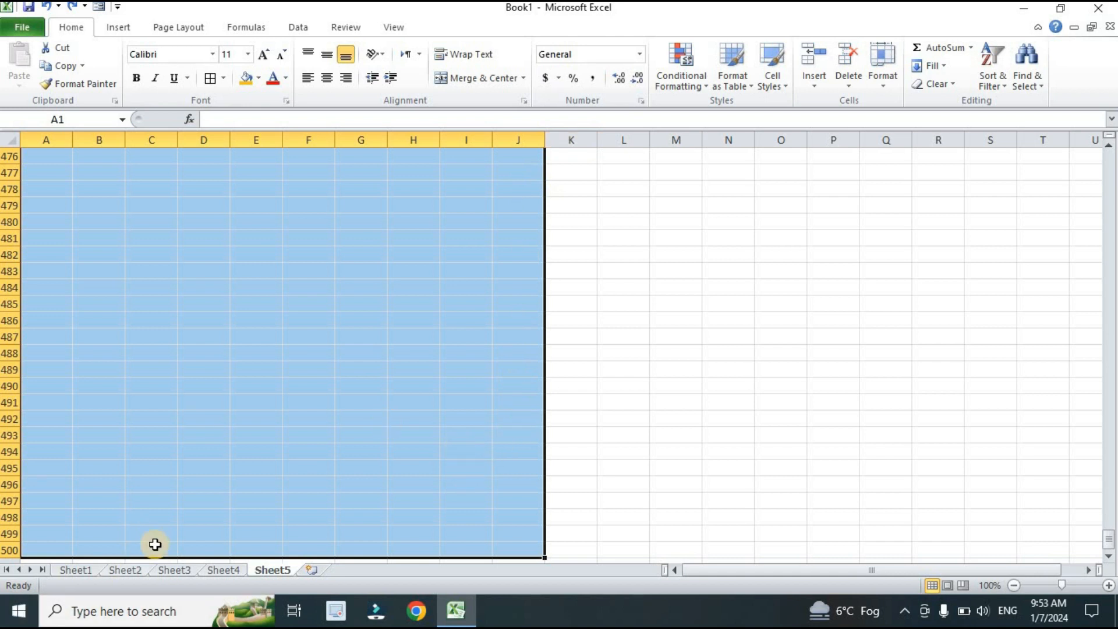
{"action": "left_click", "coordinate": [211, 79]}
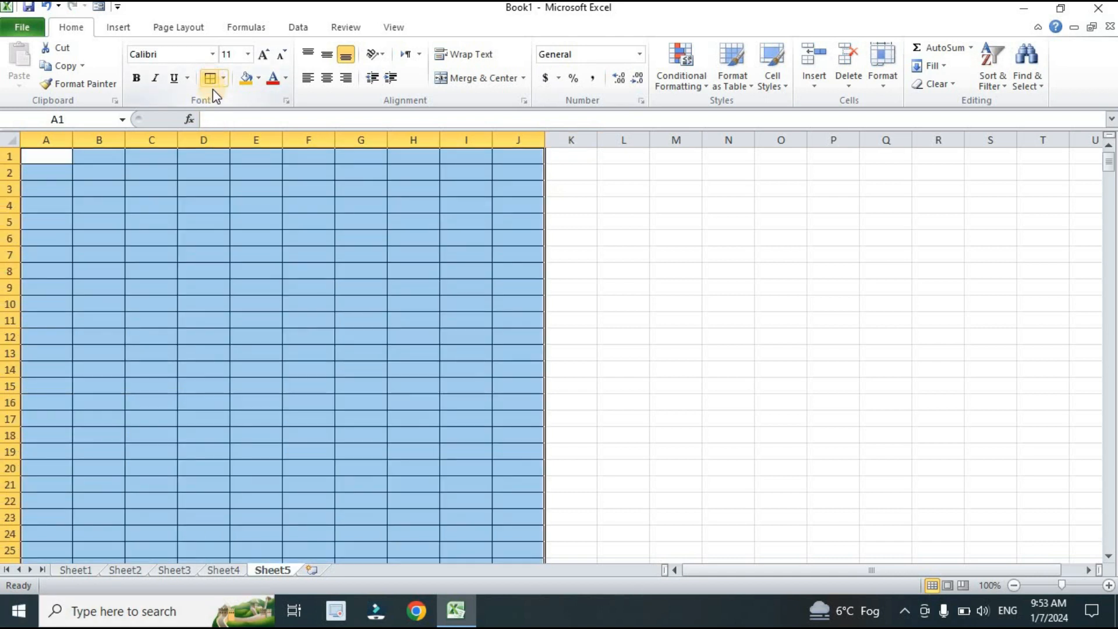
{"action": "left_click", "coordinate": [259, 78]}
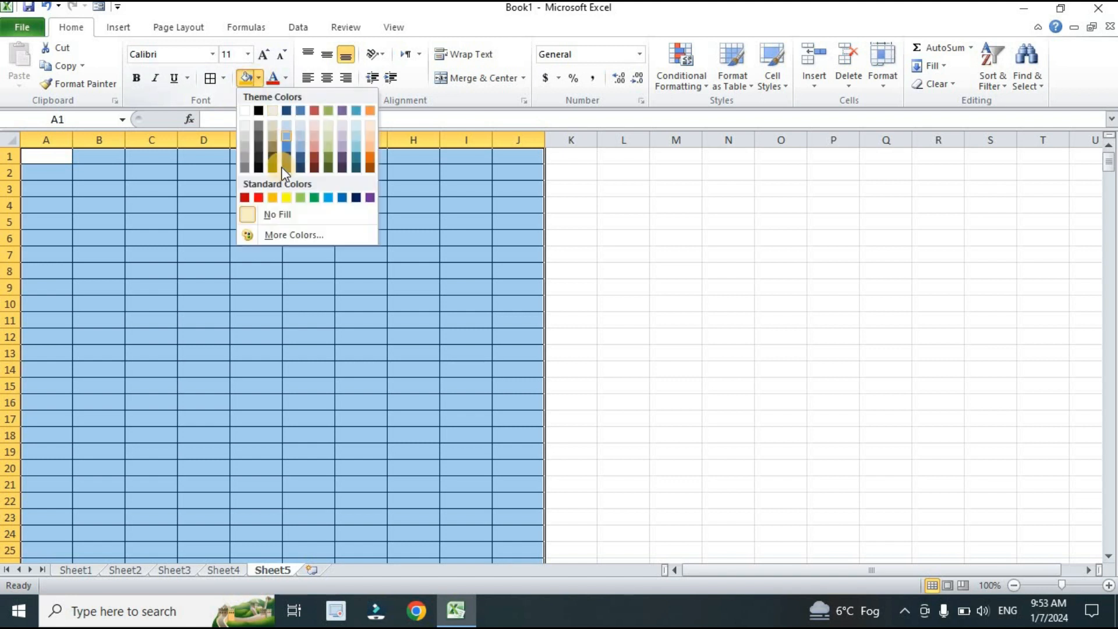
{"action": "left_click", "coordinate": [314, 198]}
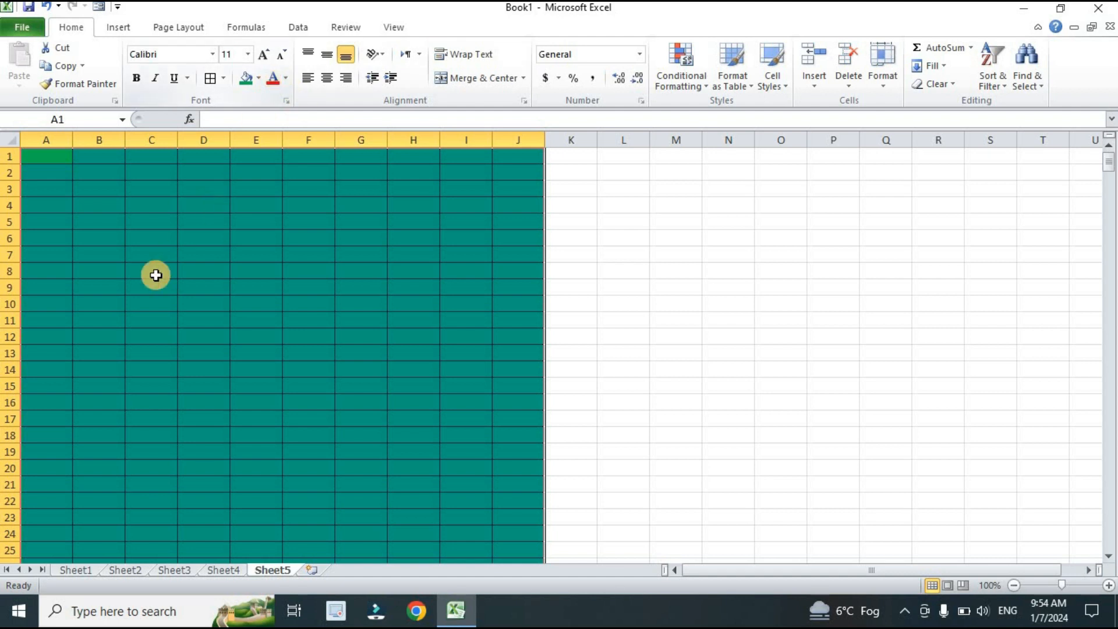
Step: Enter a person's name in cell D2 of the green range
{"action": "left_click", "coordinate": [190, 171]}
{"action": "type", "text": "FAIS"}
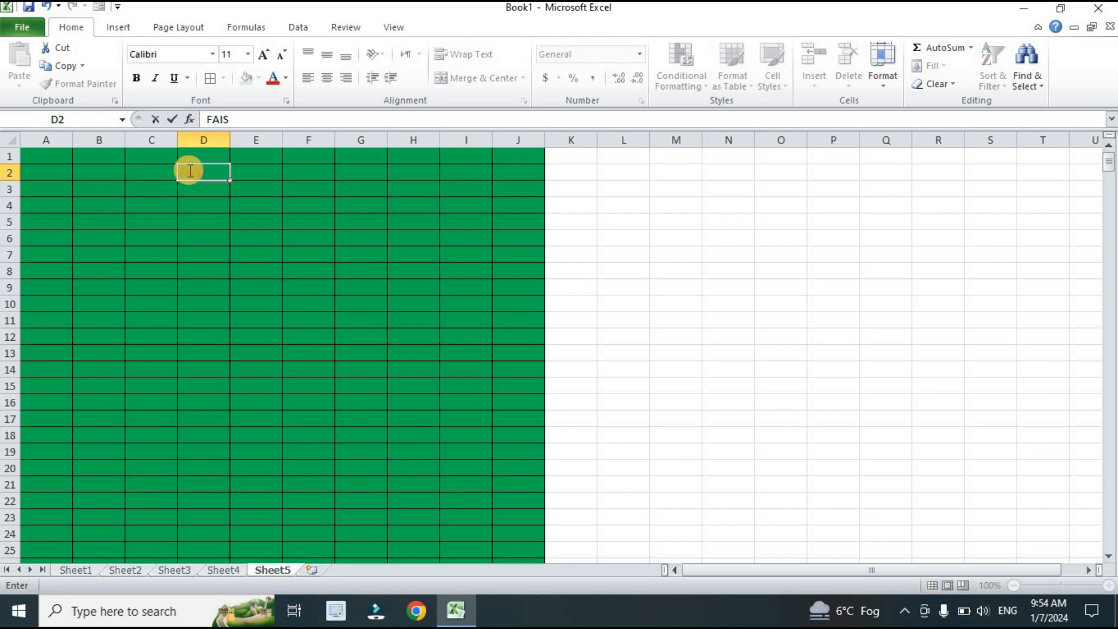
{"action": "type", "text": "AL"}
{"action": "key", "text": "Return"}
{"action": "left_click", "coordinate": [187, 170]}
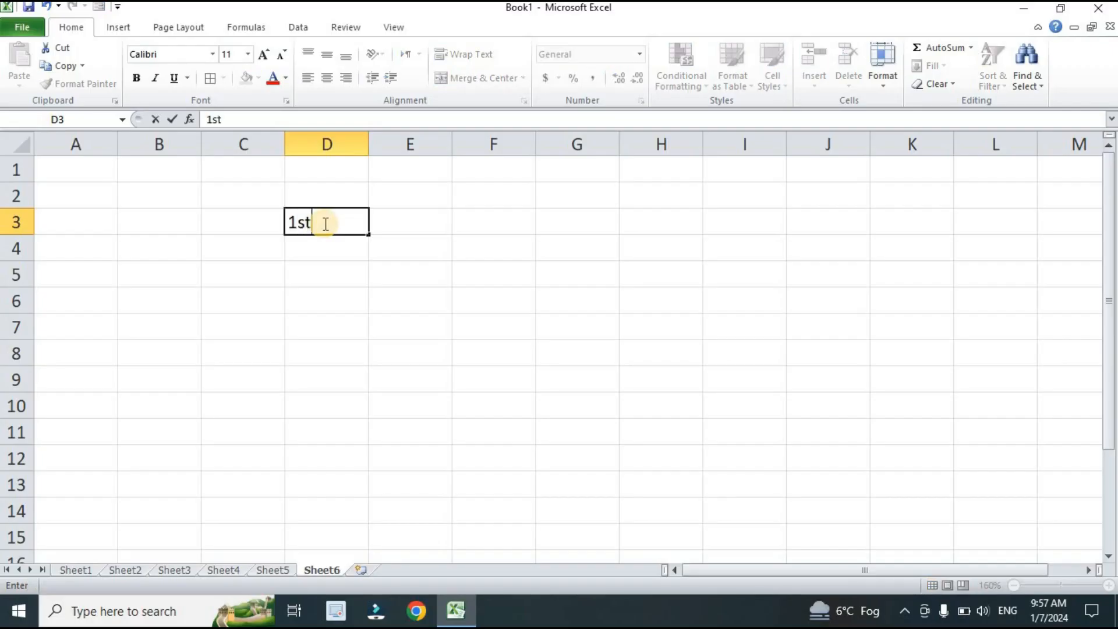
Step: Enter 1st in cell D3 and 2nd in cell D4 of Sheet6
{"action": "key", "text": "Return"}
{"action": "type", "text": "2nd"}
{"action": "key", "text": "Return"}
Step: Enter 3rd and 4th in cells D5 and D6, and clear both entries
{"action": "type", "text": "3r"}
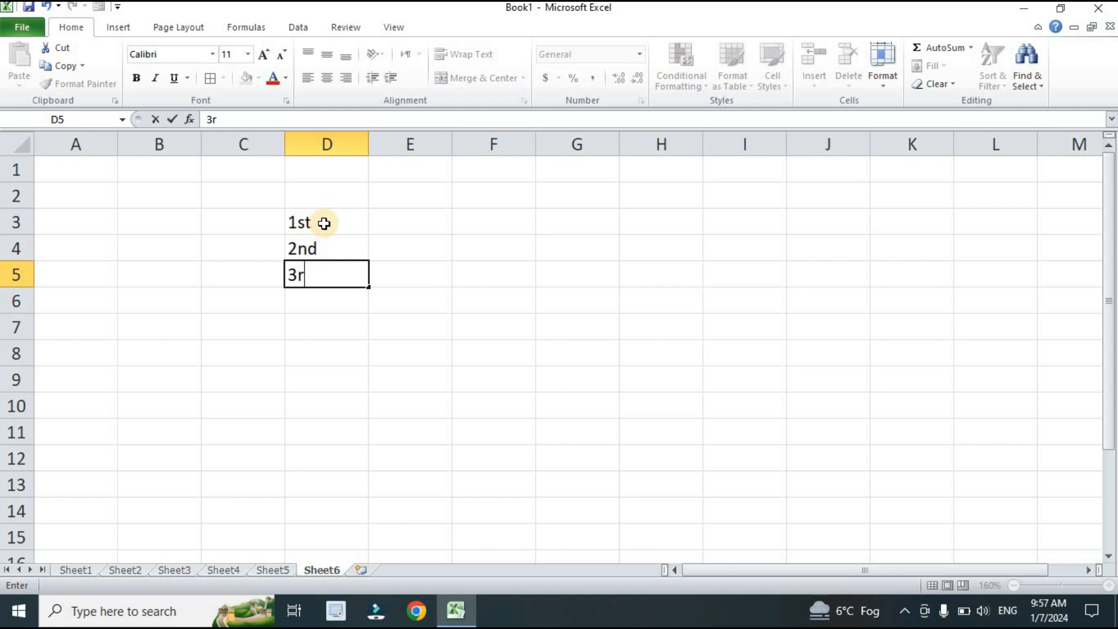
{"action": "type", "text": "d"}
{"action": "key", "text": "Return"}
{"action": "type", "text": "4t"}
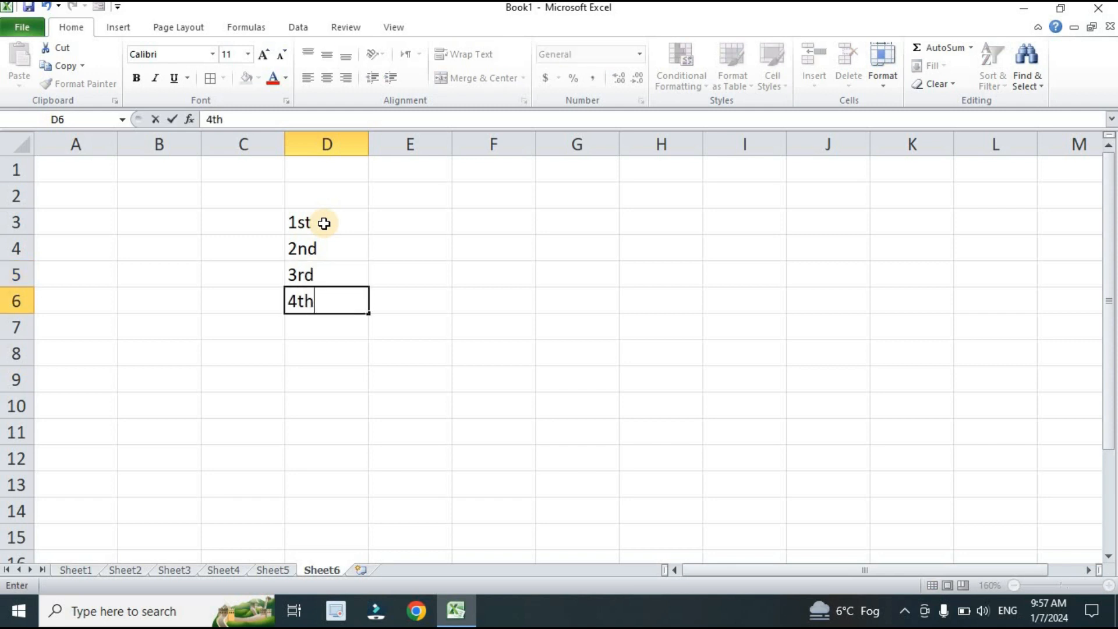
{"action": "type", "text": "h"}
{"action": "key", "text": "Return"}
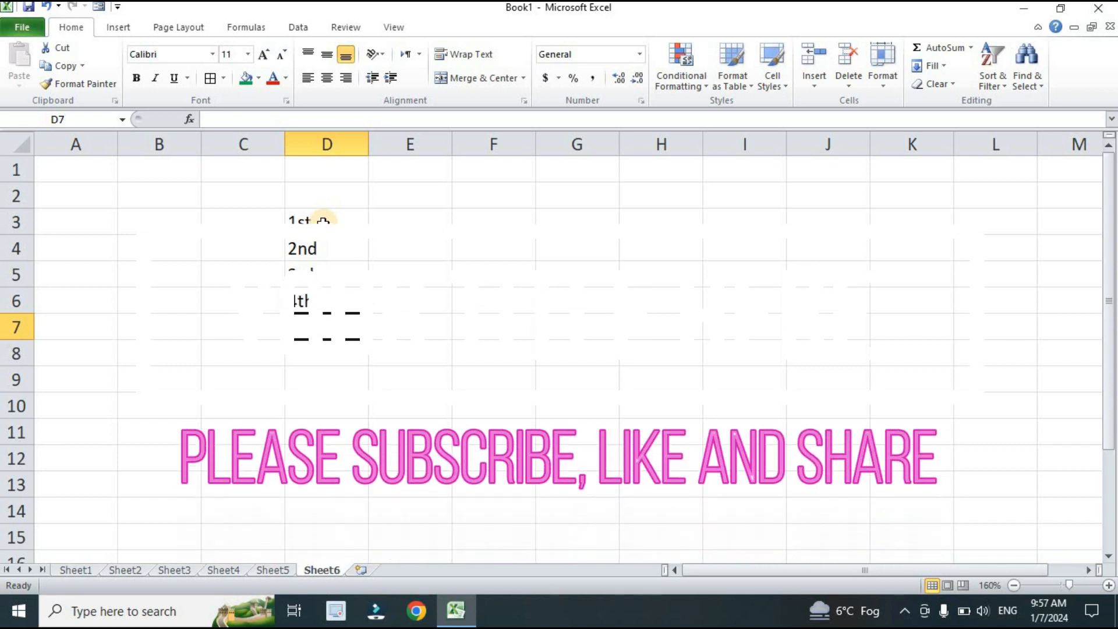
{"action": "left_click_drag", "start_coordinate": [302, 271], "coordinate": [312, 295]}
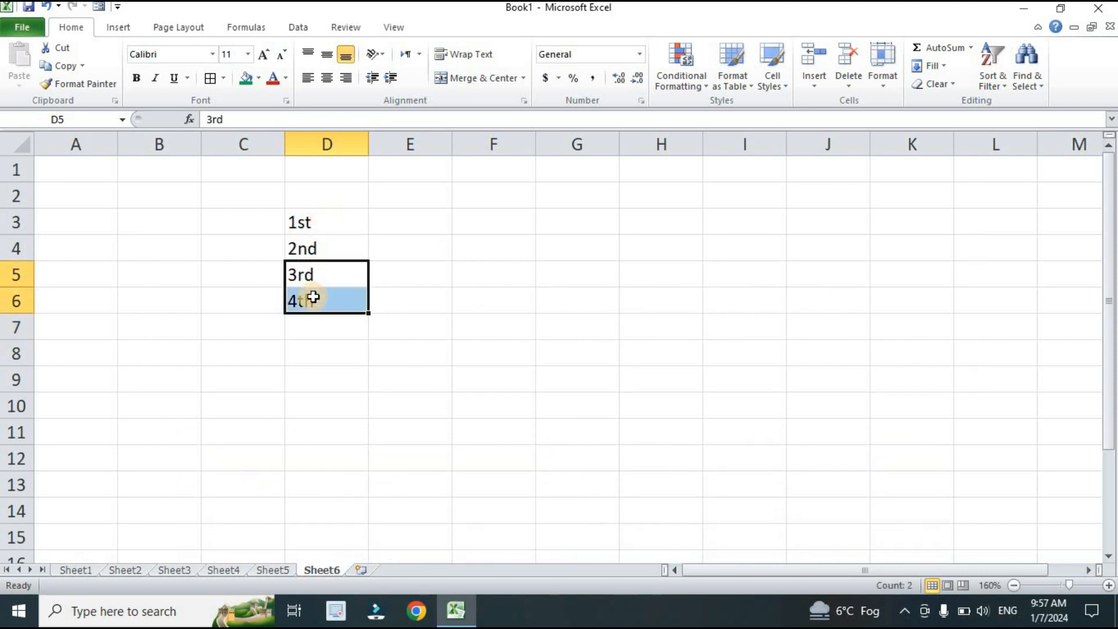
{"action": "key", "text": "Delete"}
Step: Format the letters "st" of 1st in cell D3 as superscript
{"action": "double_click", "coordinate": [322, 225]}
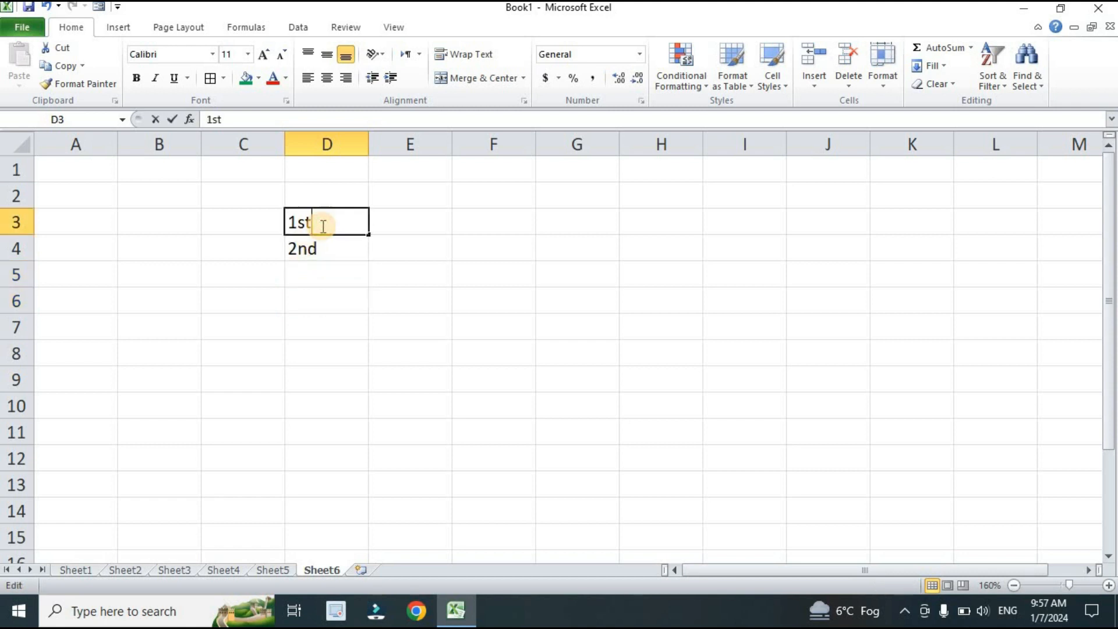
{"action": "left_click_drag", "start_coordinate": [324, 226], "coordinate": [297, 223]}
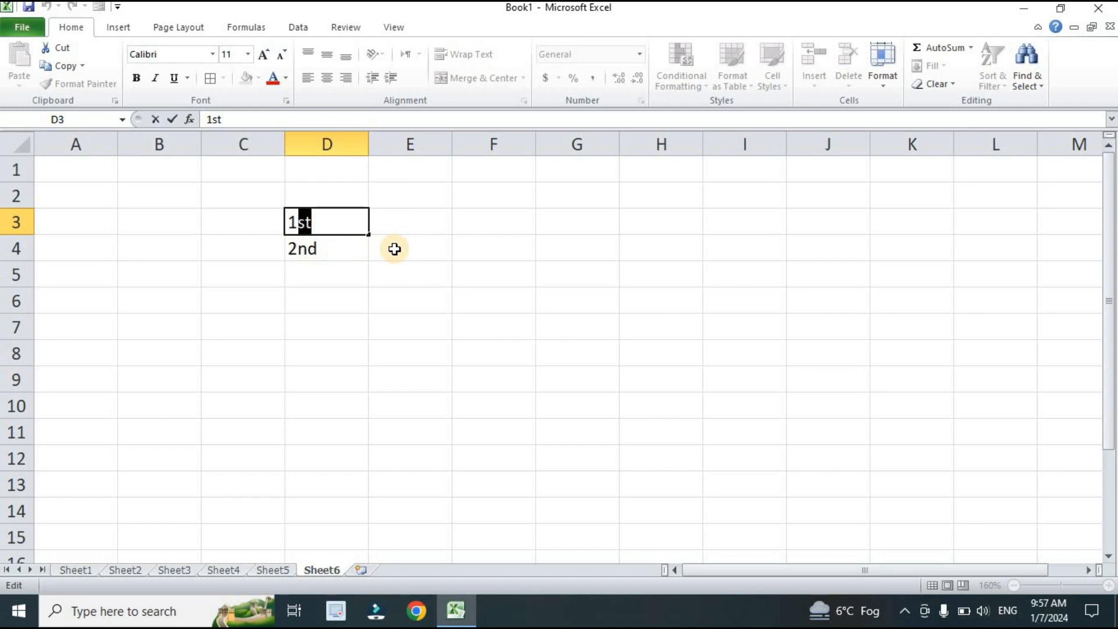
{"action": "key", "text": "ctrl+1"}
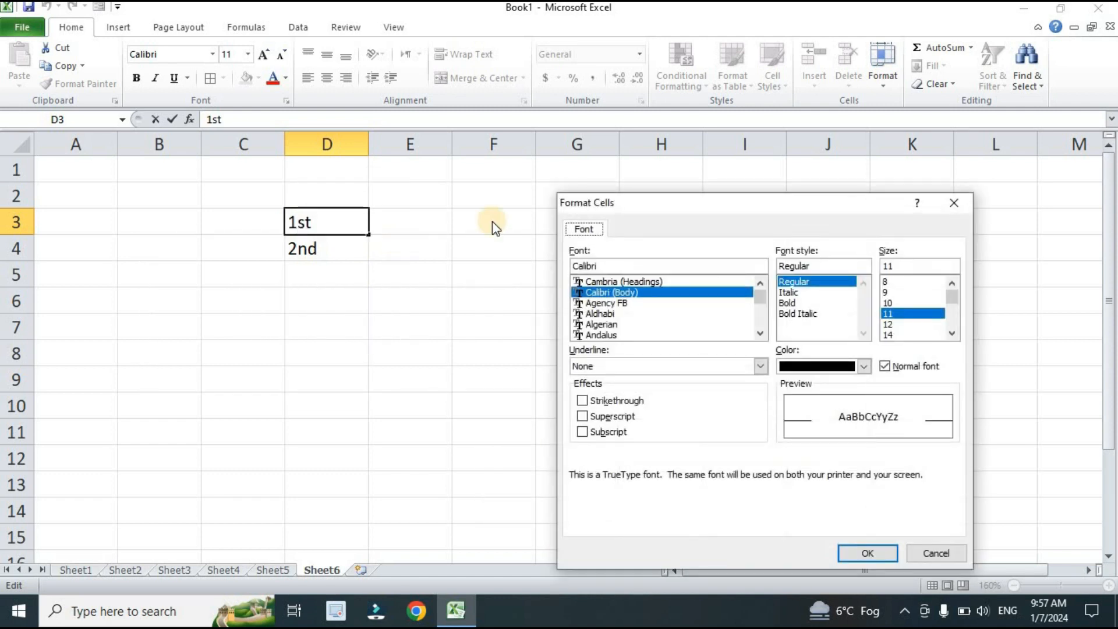
{"action": "left_click_drag", "start_coordinate": [703, 211], "coordinate": [636, 207]}
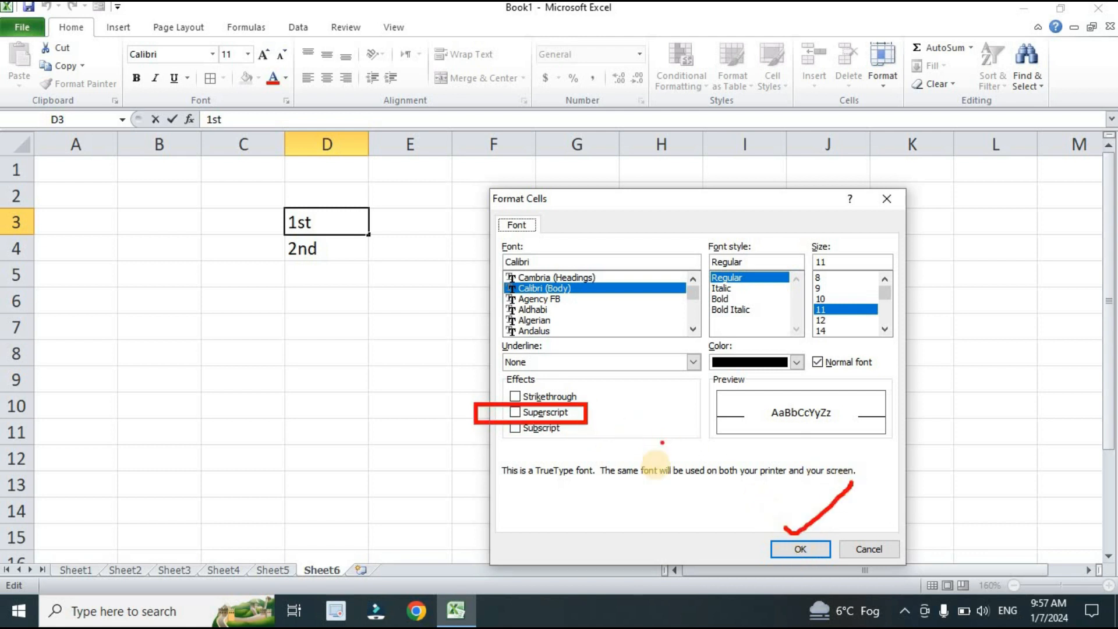
{"action": "left_click", "coordinate": [515, 412]}
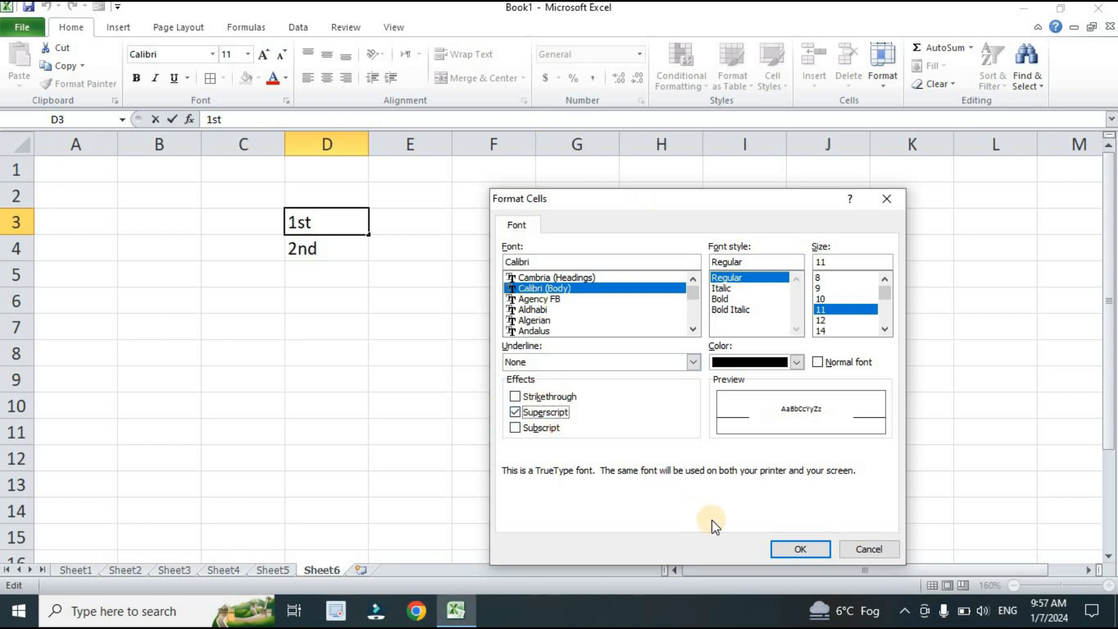
{"action": "left_click", "coordinate": [809, 547]}
Step: Format the letters "nd" of 2nd in cell D4 as superscript
{"action": "double_click", "coordinate": [321, 251]}
{"action": "left_click_drag", "start_coordinate": [323, 251], "coordinate": [297, 251]}
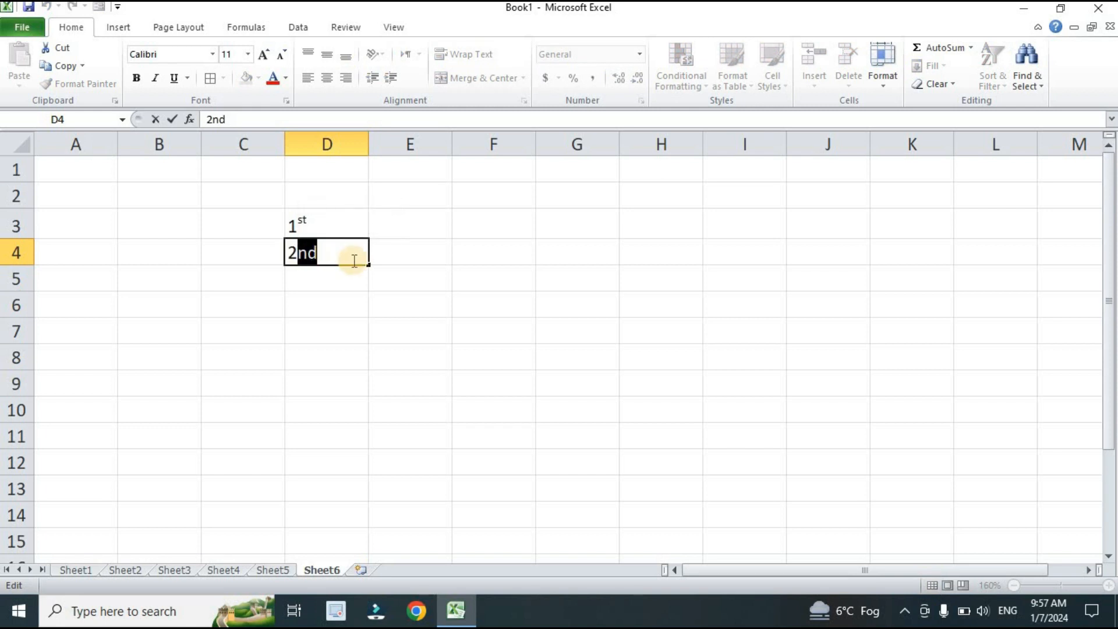
{"action": "key", "text": "ctrl+1"}
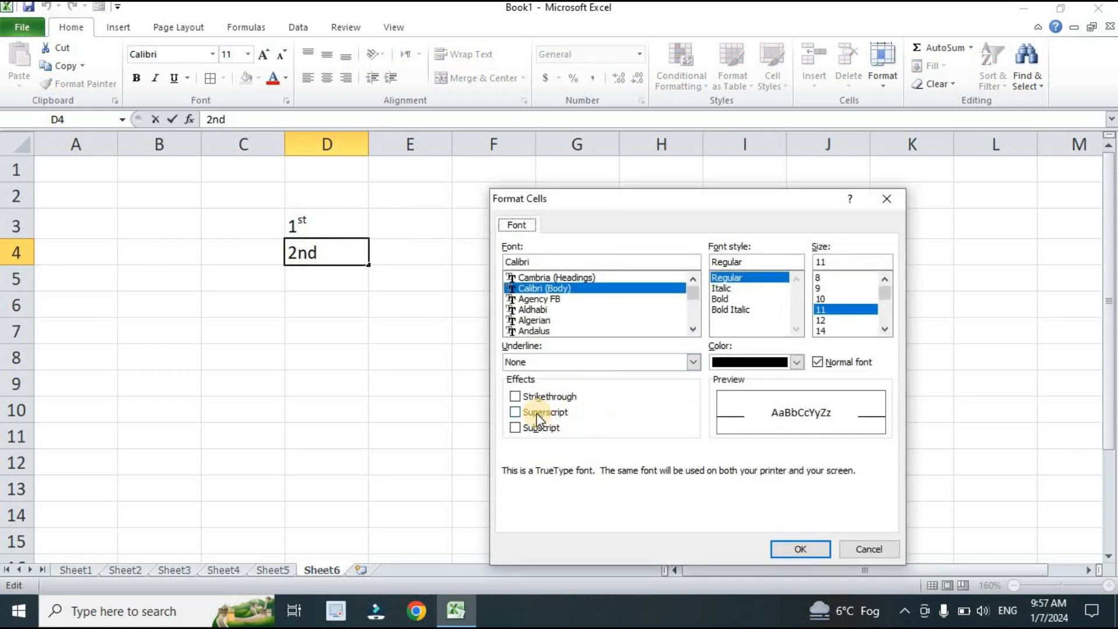
{"action": "left_click", "coordinate": [534, 412]}
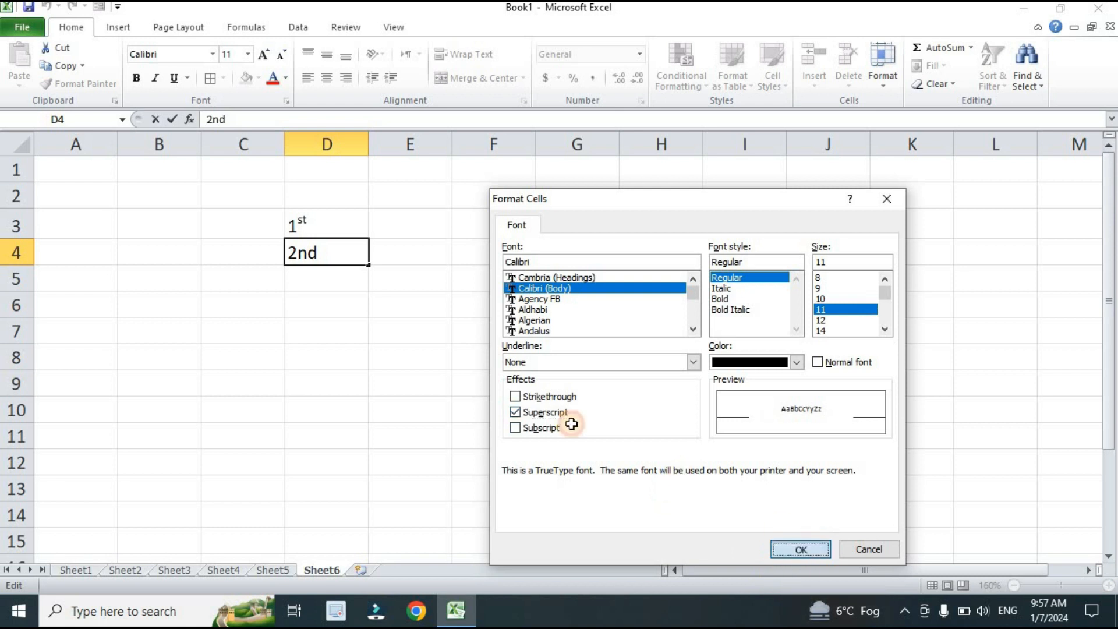
{"action": "key", "text": "Return"}
{"action": "left_click", "coordinate": [379, 309]}
Step: Fill the superscript ordinal series from D3:D4 down column D to row 65
{"action": "left_click", "coordinate": [309, 224]}
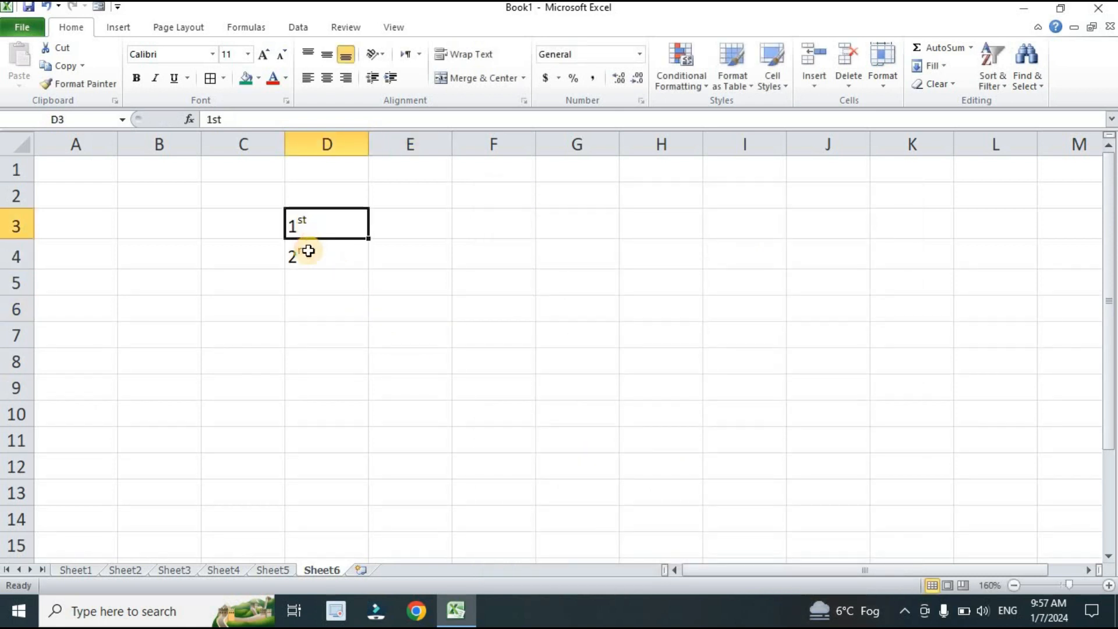
{"action": "left_click_drag", "start_coordinate": [310, 225], "coordinate": [308, 251]}
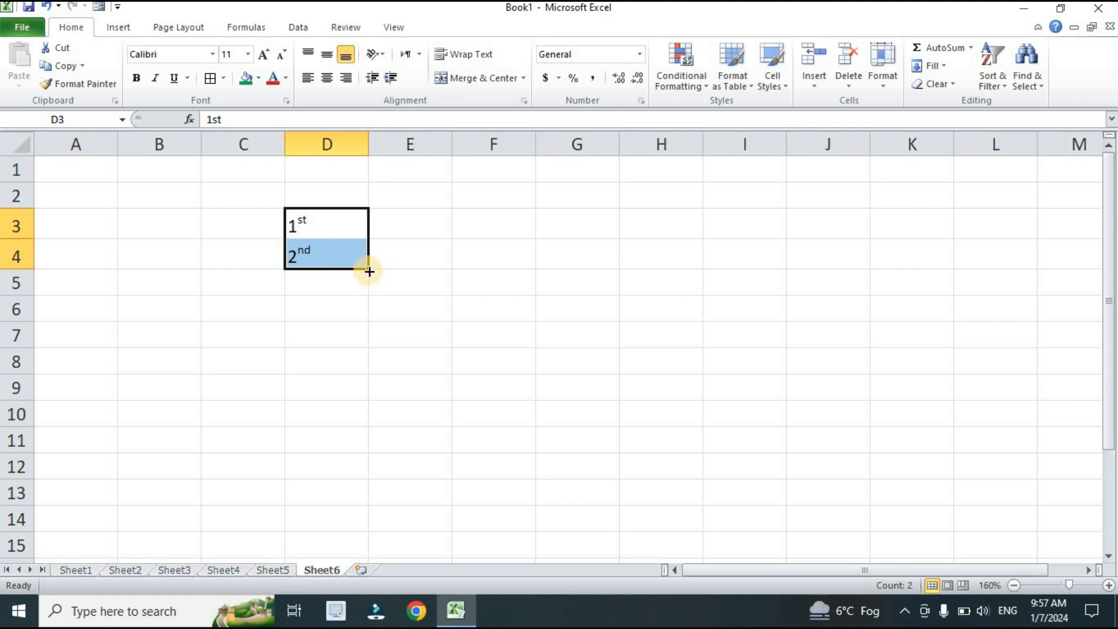
{"action": "left_click_drag", "start_coordinate": [369, 270], "coordinate": [341, 520]}
{"action": "scroll", "coordinate": [352, 498], "scroll_direction": "up", "scroll_amount": 17}
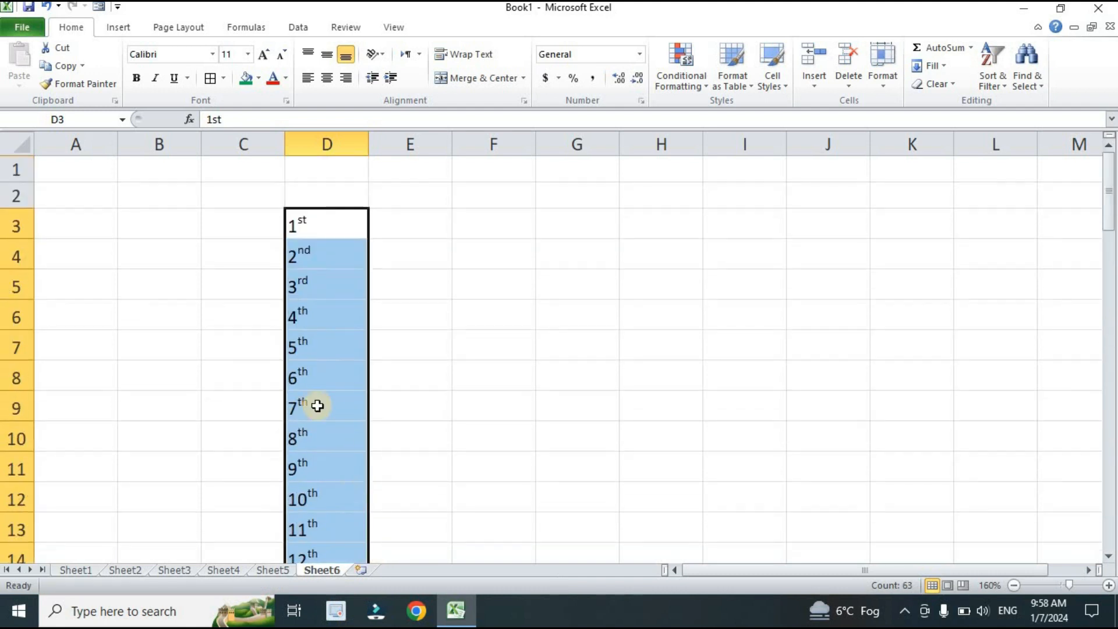
{"action": "scroll", "coordinate": [322, 276], "scroll_direction": "down", "scroll_amount": 1}
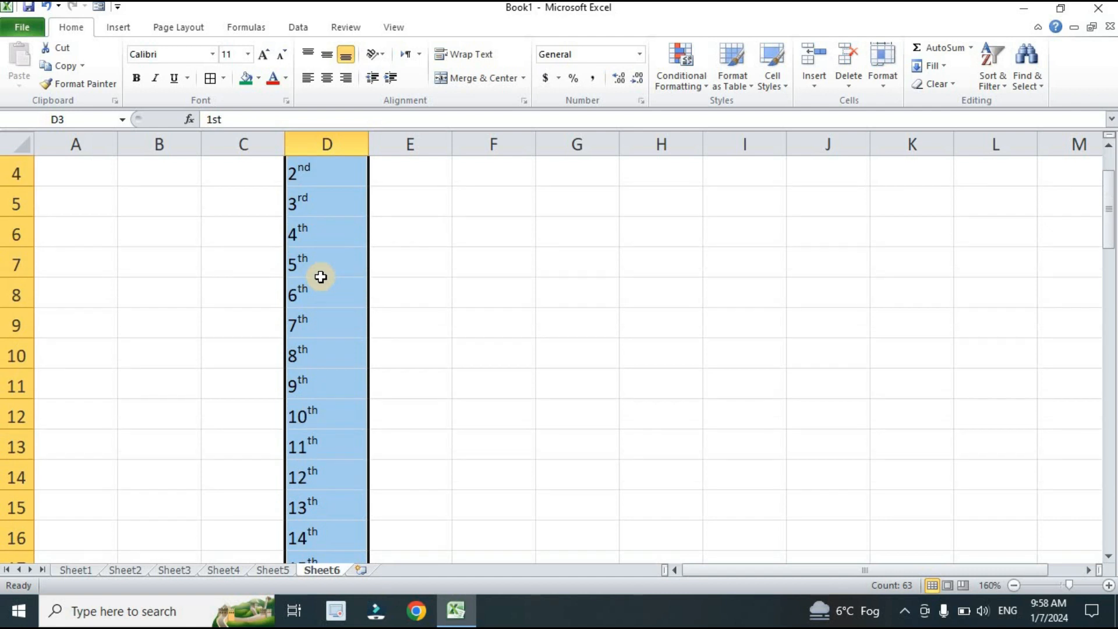
{"action": "scroll", "coordinate": [321, 277], "scroll_direction": "up", "scroll_amount": 1}
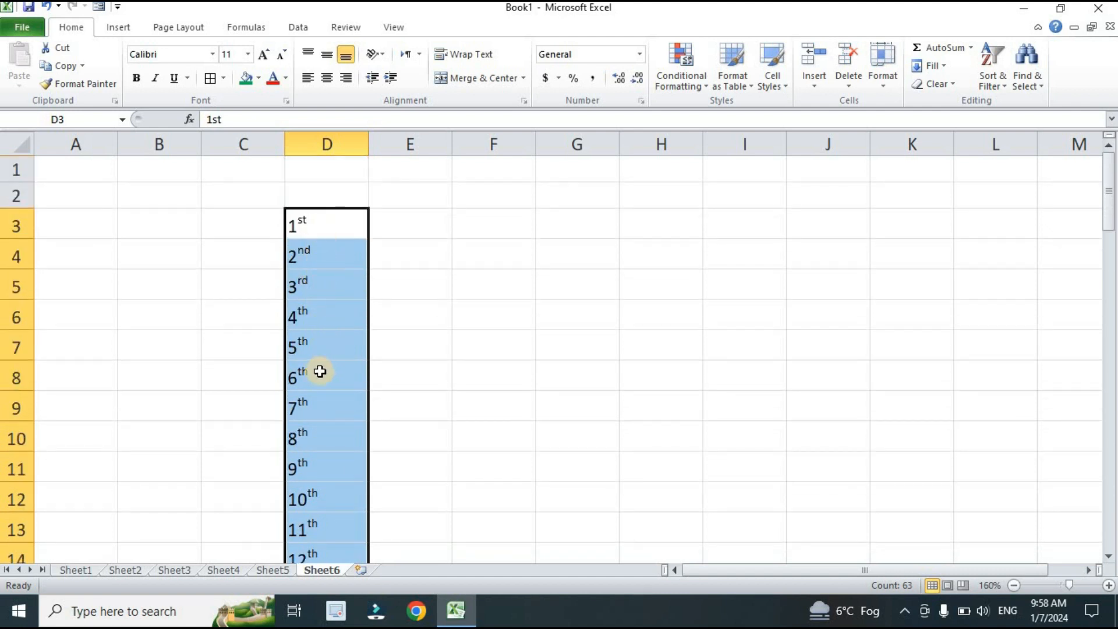
{"action": "scroll", "coordinate": [322, 495], "scroll_direction": "down", "scroll_amount": 1}
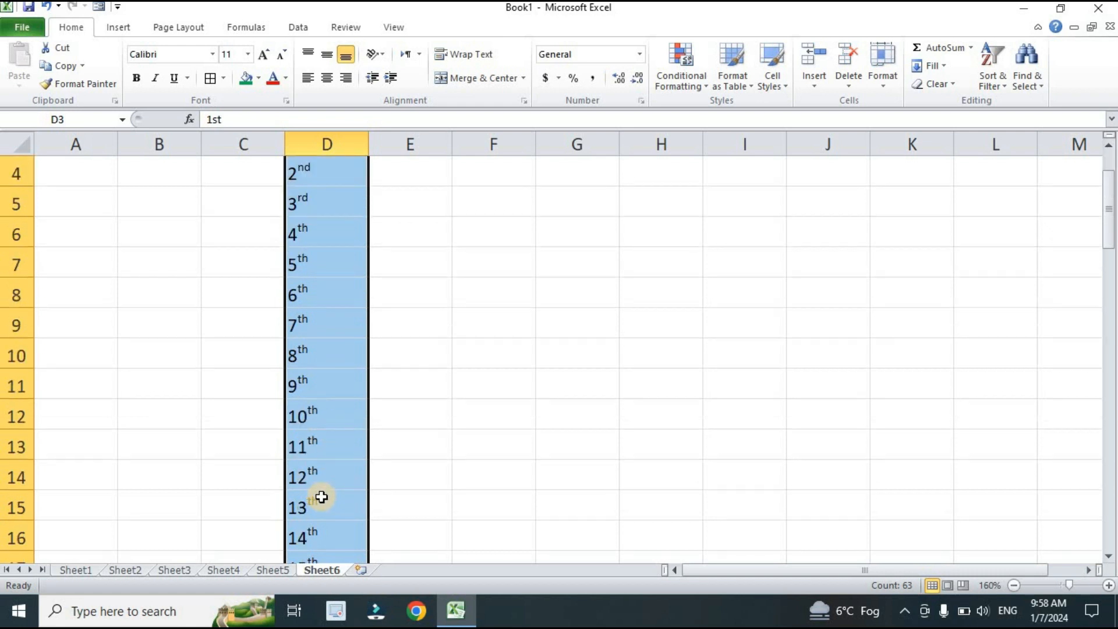
{"action": "scroll", "coordinate": [320, 489], "scroll_direction": "up", "scroll_amount": 1}
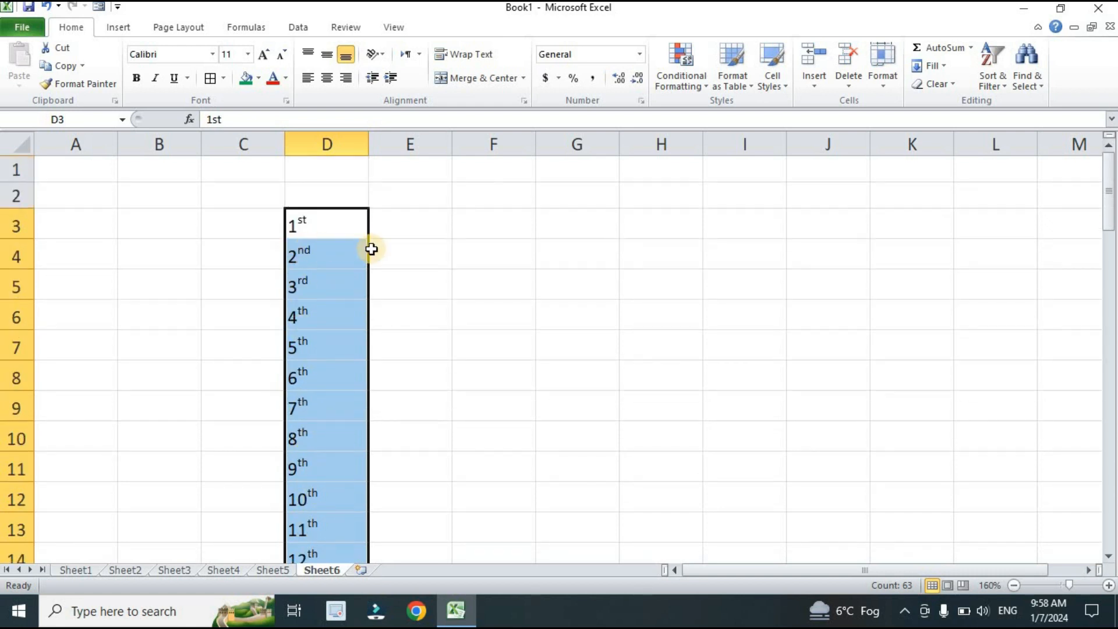
{"action": "left_click", "coordinate": [382, 249]}
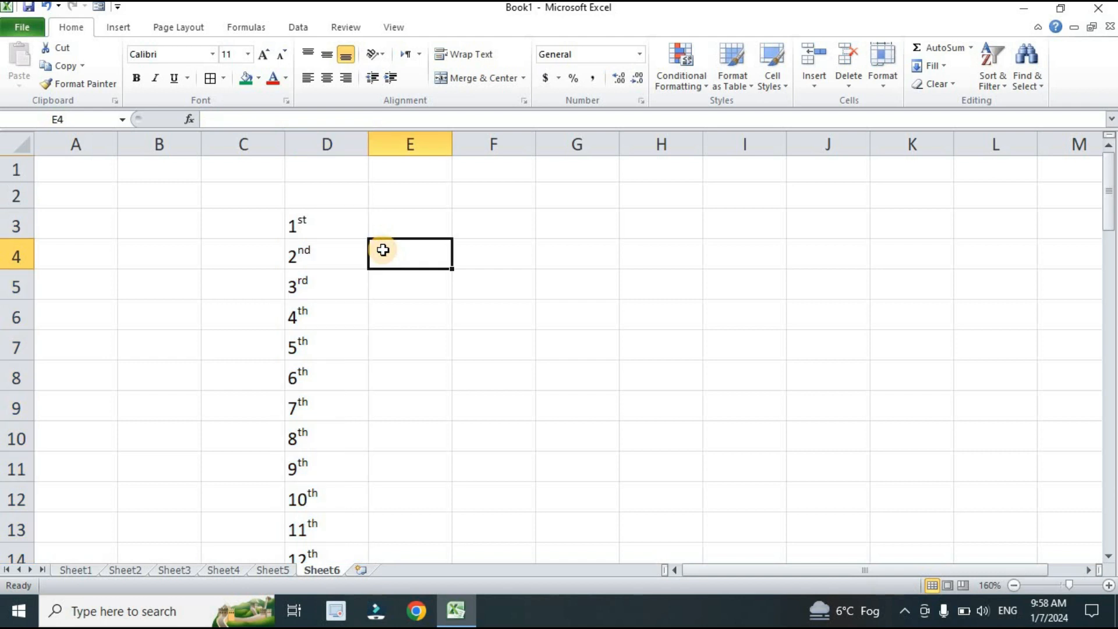